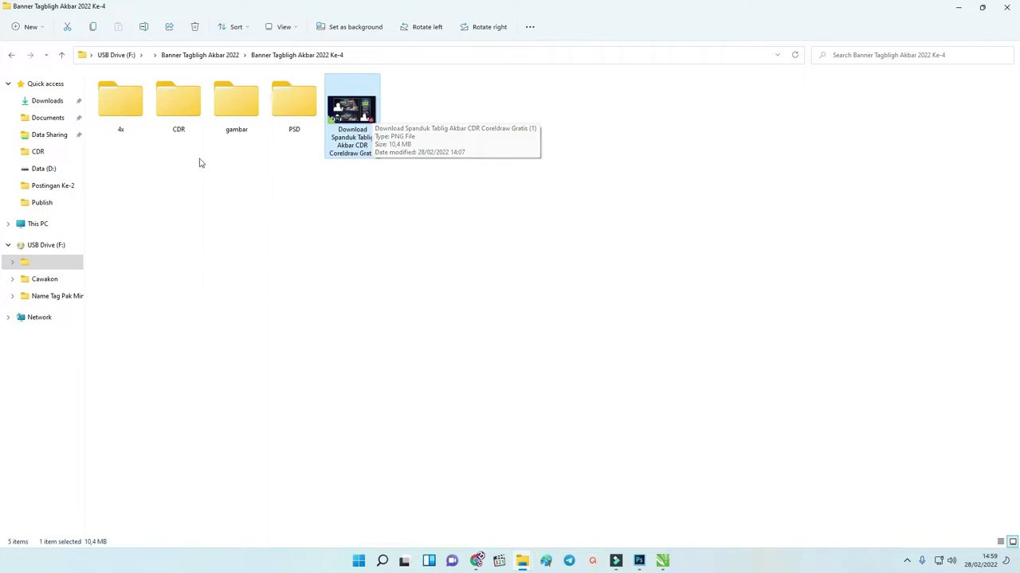
Step: In the CDR folder, select the three Ke-4 banner .cdr files and open them in CorelDRAW X7
click(181, 104)
click(303, 116)
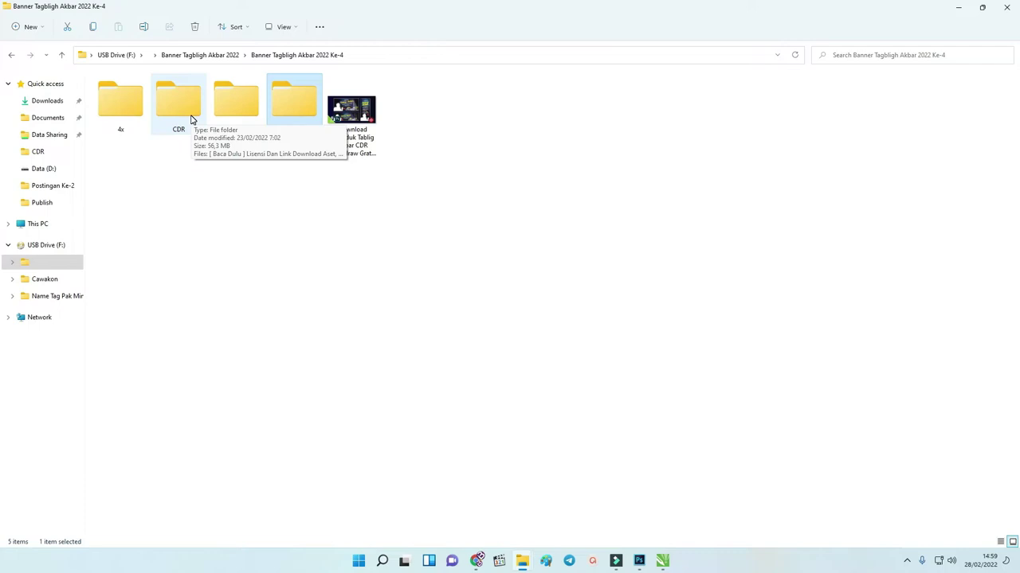
double_click(191, 120)
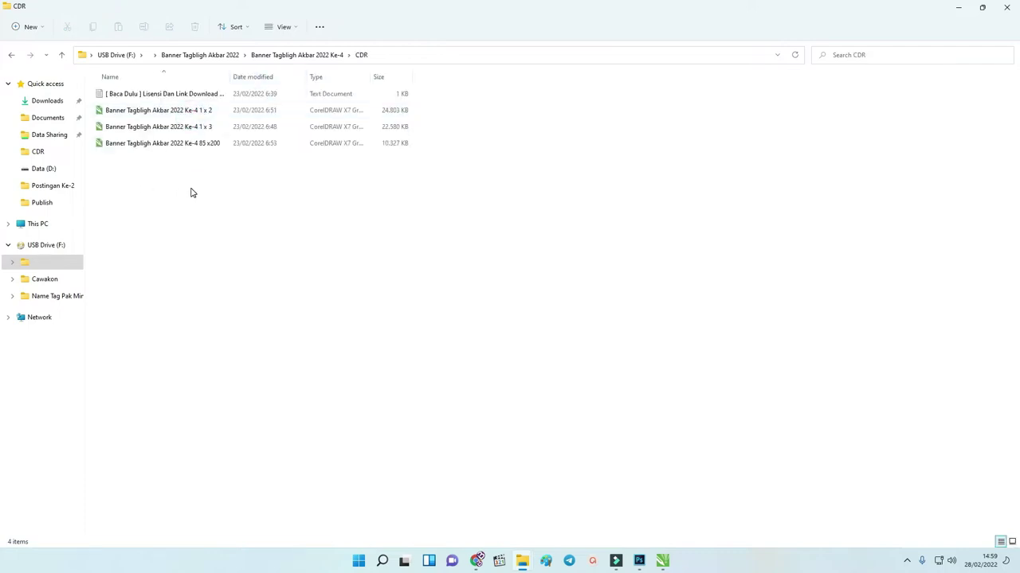
double_click(229, 75)
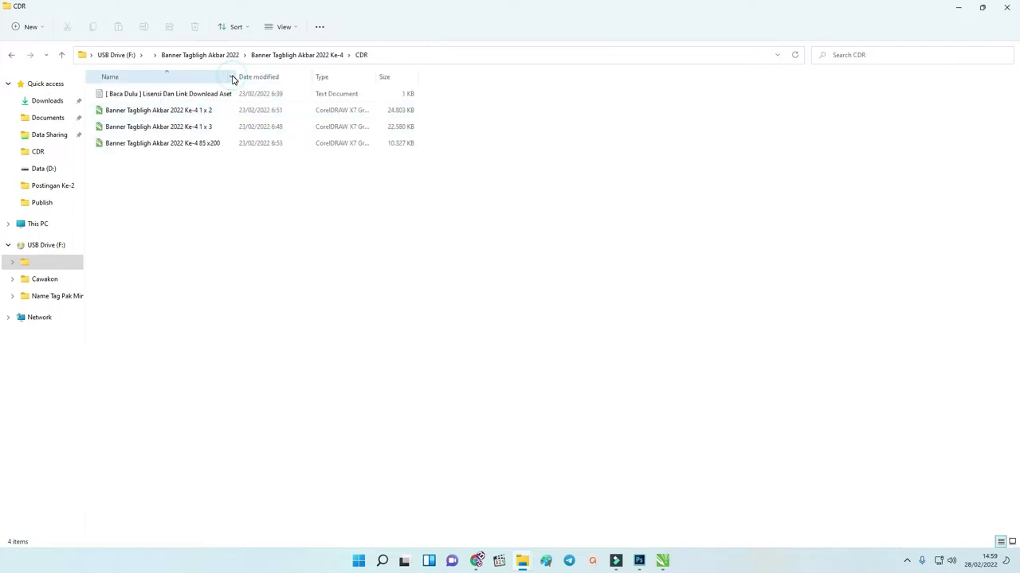
click(211, 115)
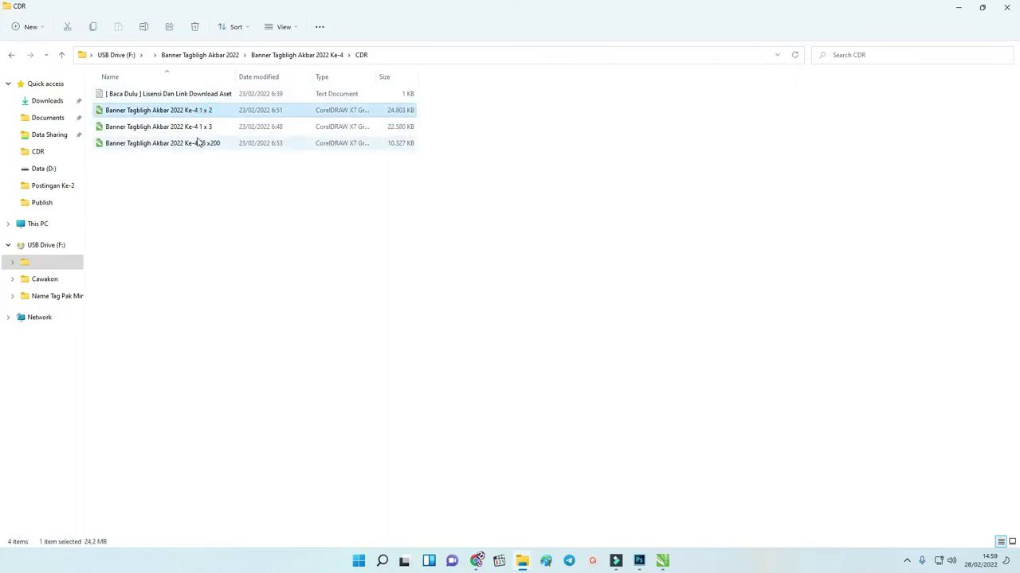
shift+click(195, 146)
right_click(197, 147)
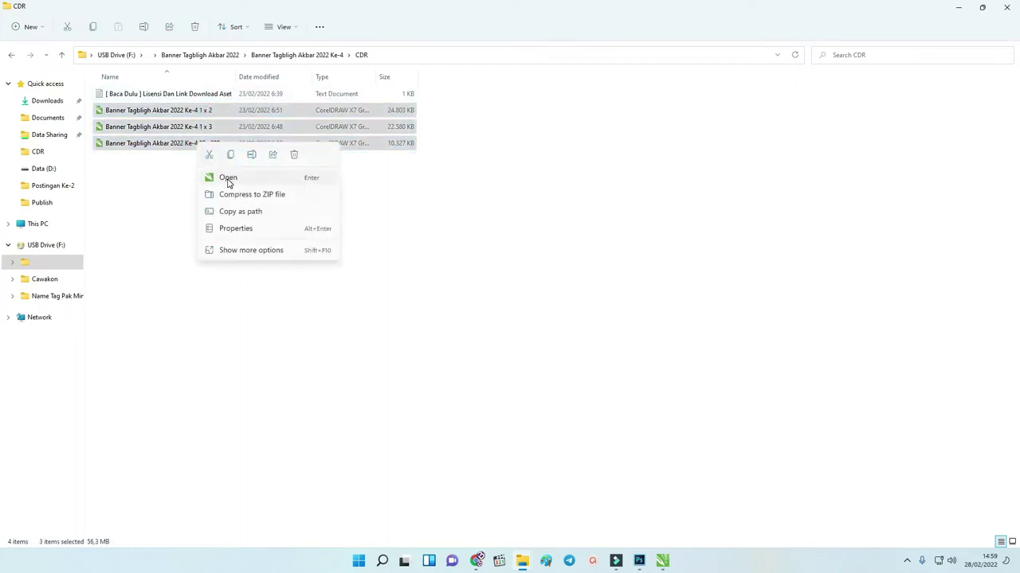
click(228, 178)
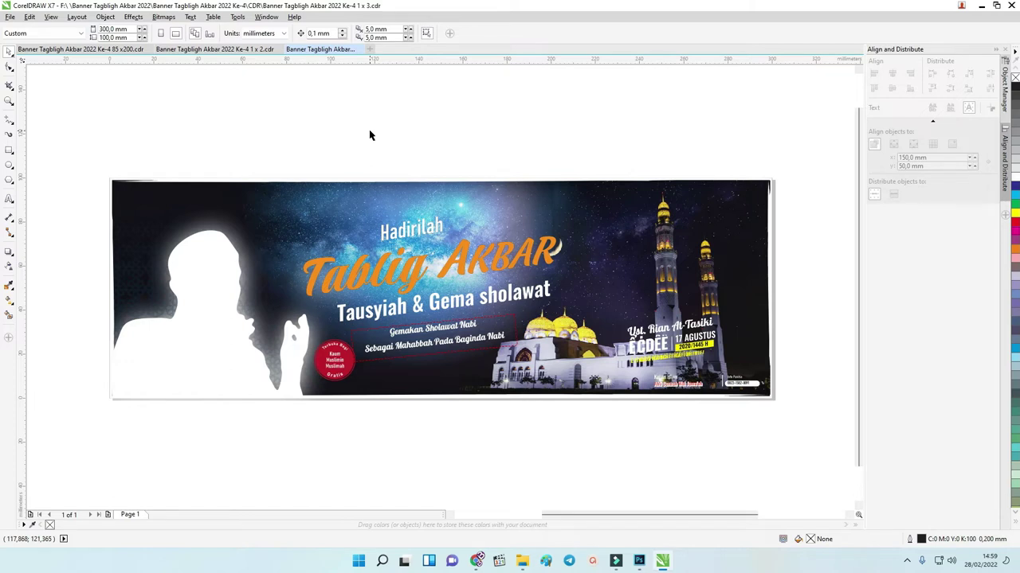
Step: Check the 1 x 2, vertical 85 x 200 and 1 x 3 banner documents in CorelDRAW
click(231, 49)
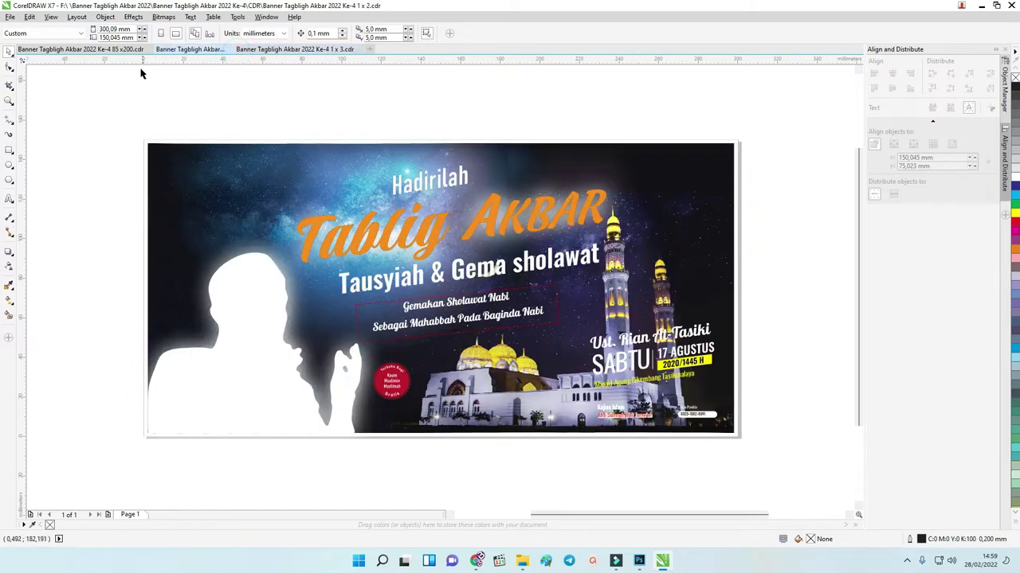
click(126, 49)
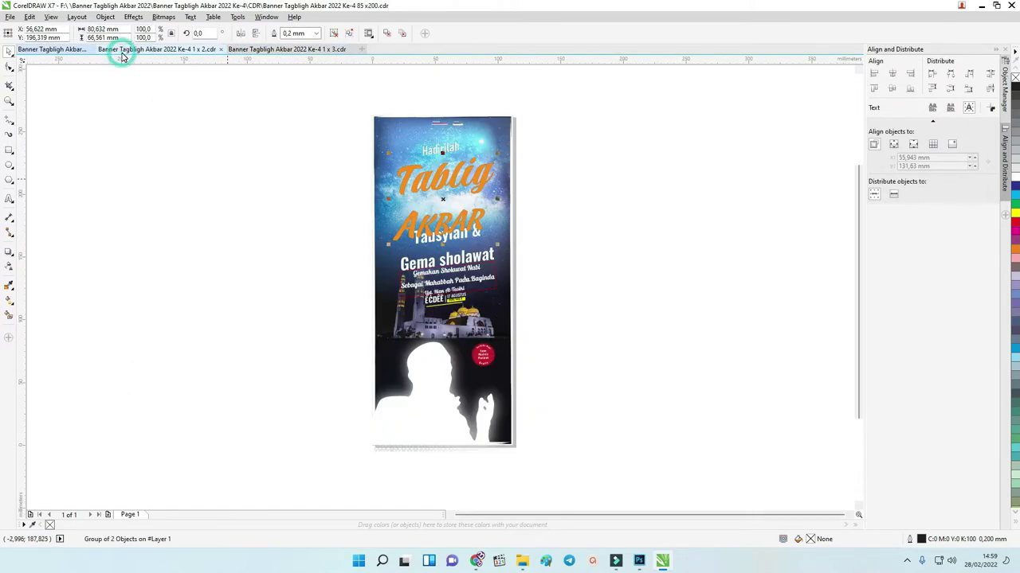
click(291, 50)
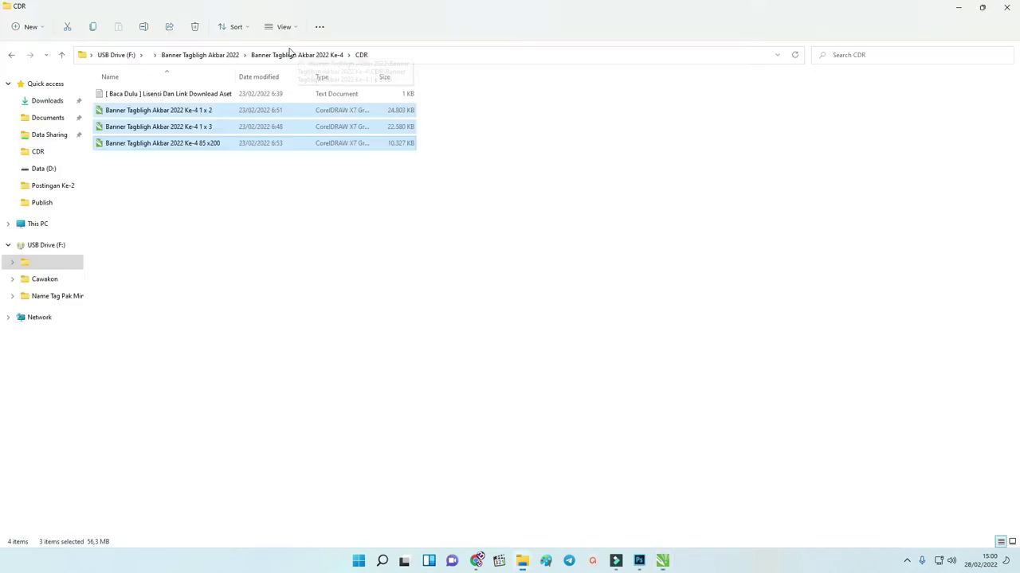
Step: From the Ke-4 project folder, open the three Ke-4-01 to Ke-4-03 PSD files in Photoshop
click(292, 57)
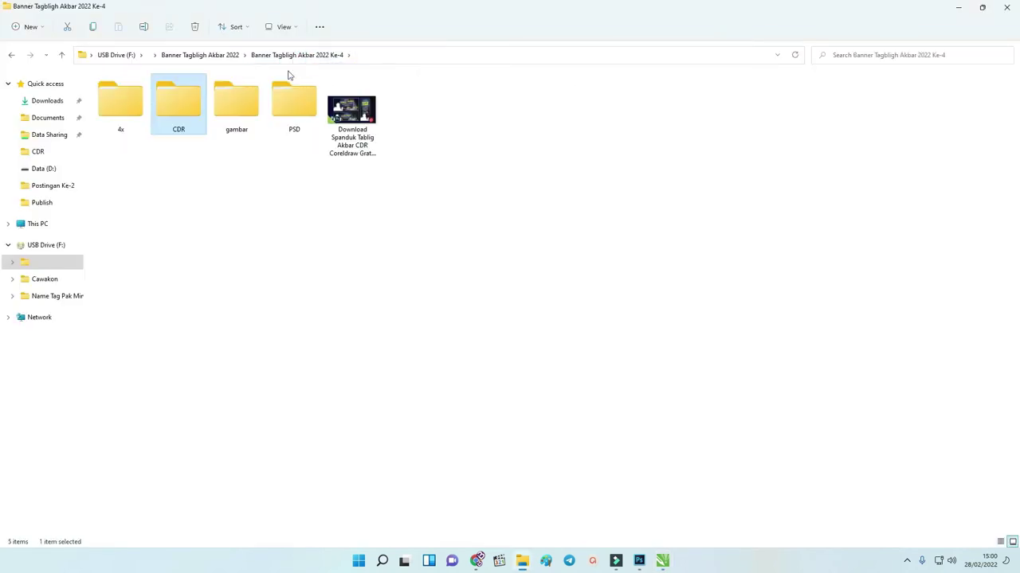
double_click(291, 107)
click(187, 113)
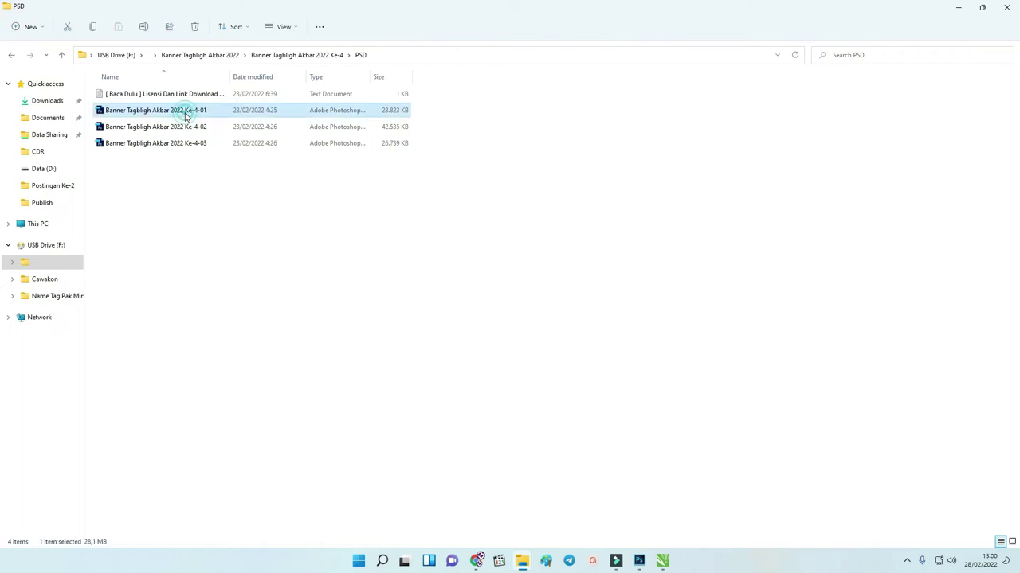
shift+click(191, 144)
right_click(190, 145)
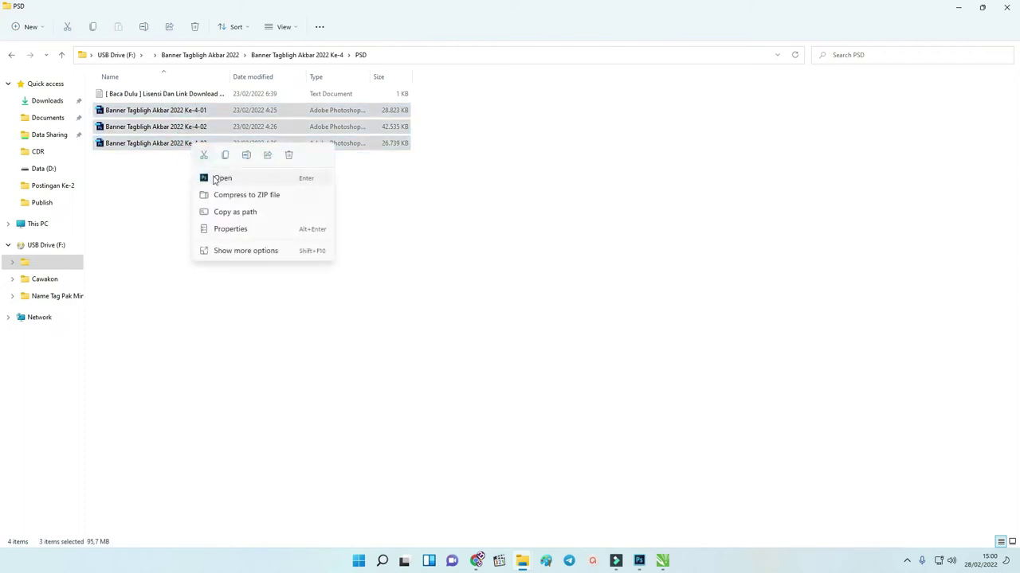
click(222, 177)
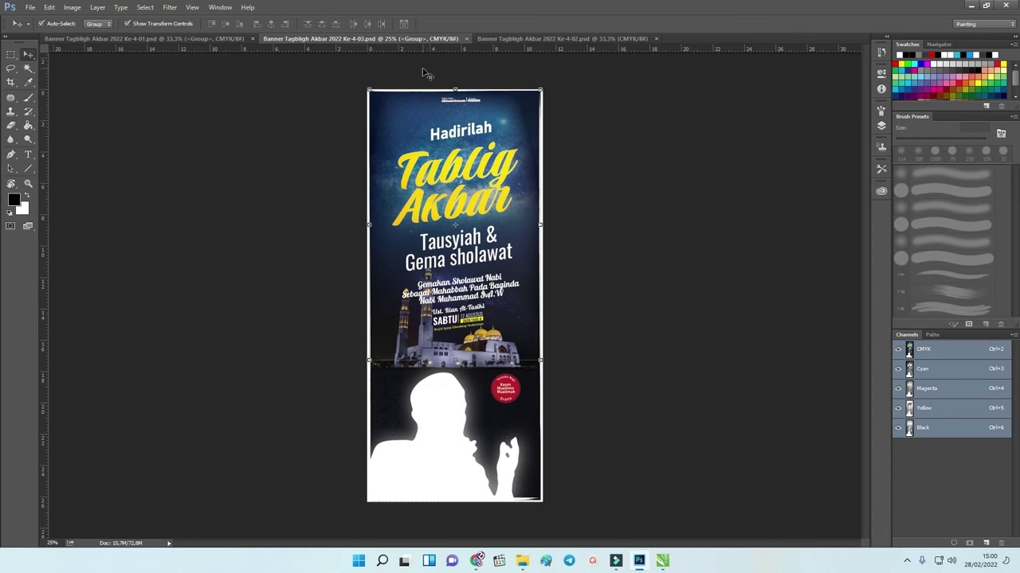
Step: Review the Ke-4-01, Ke-4-03 and Ke-4-02 banners in Photoshop, then return to the PSD folder window
click(713, 204)
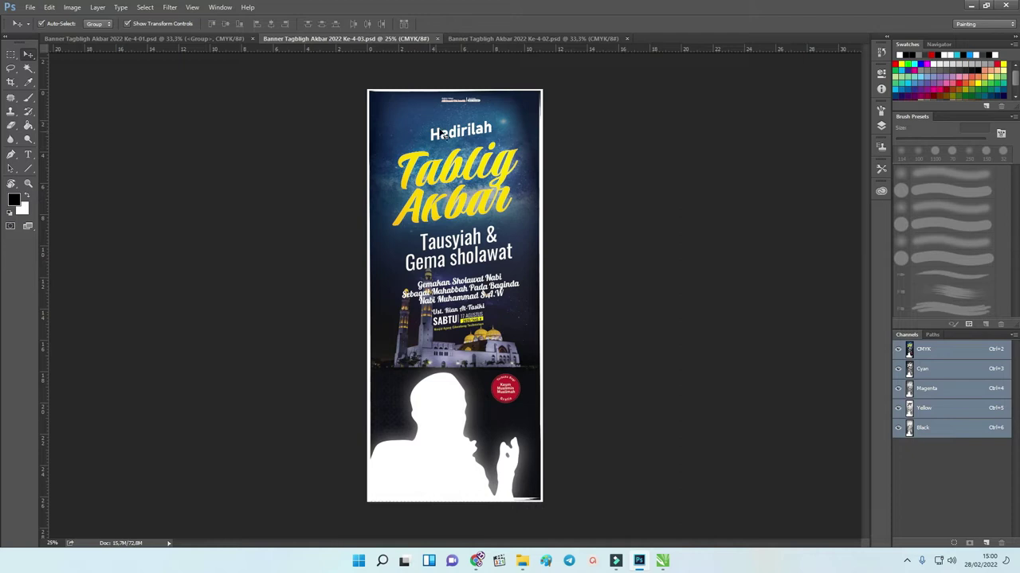
click(182, 38)
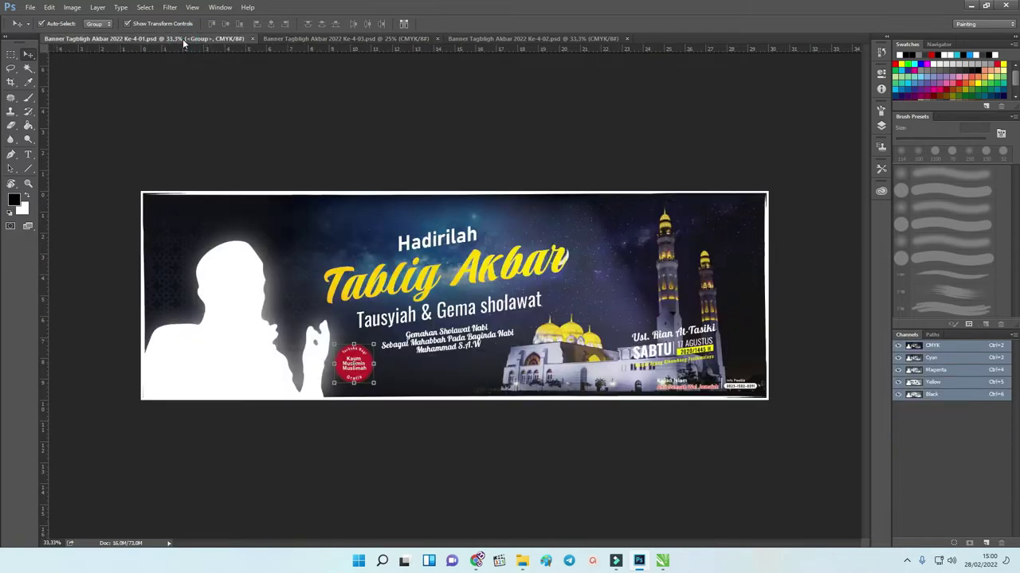
click(375, 149)
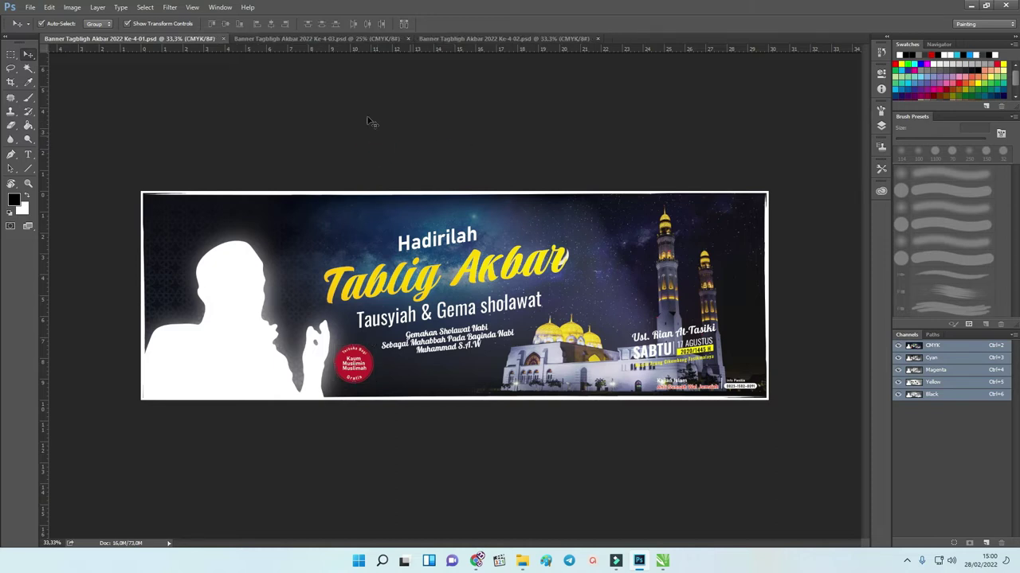
click(300, 39)
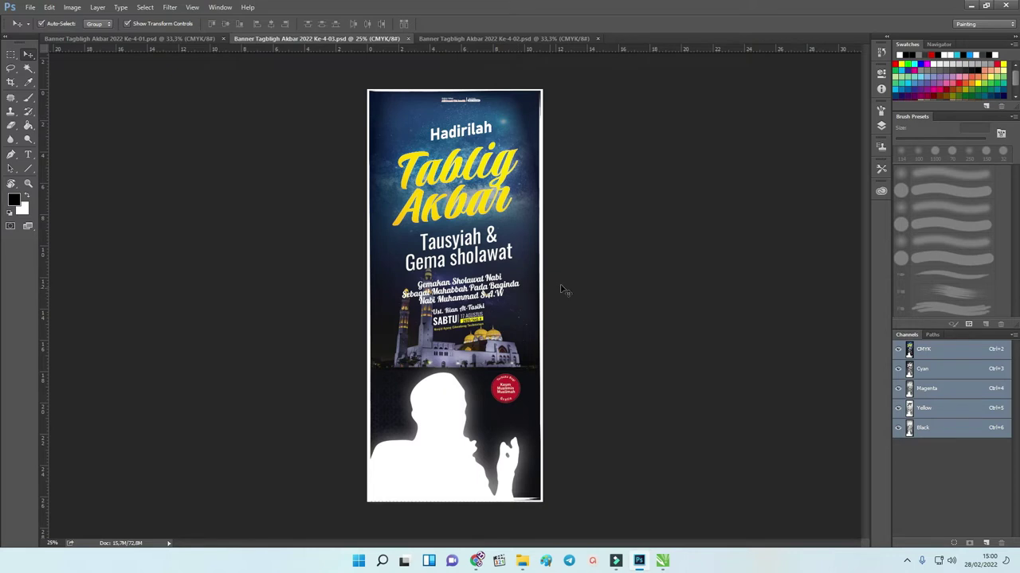
click(489, 39)
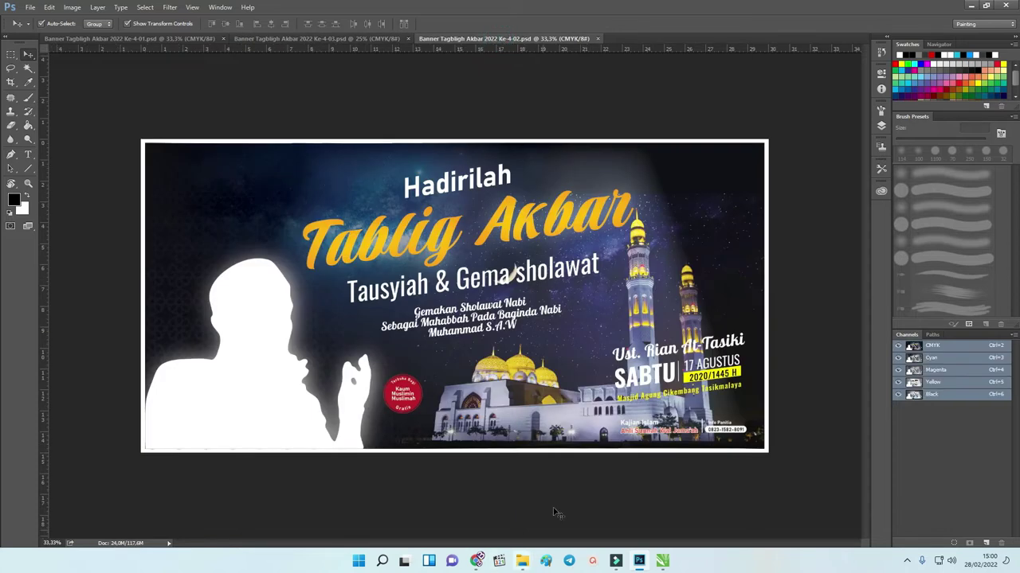
mouse_move(522, 560)
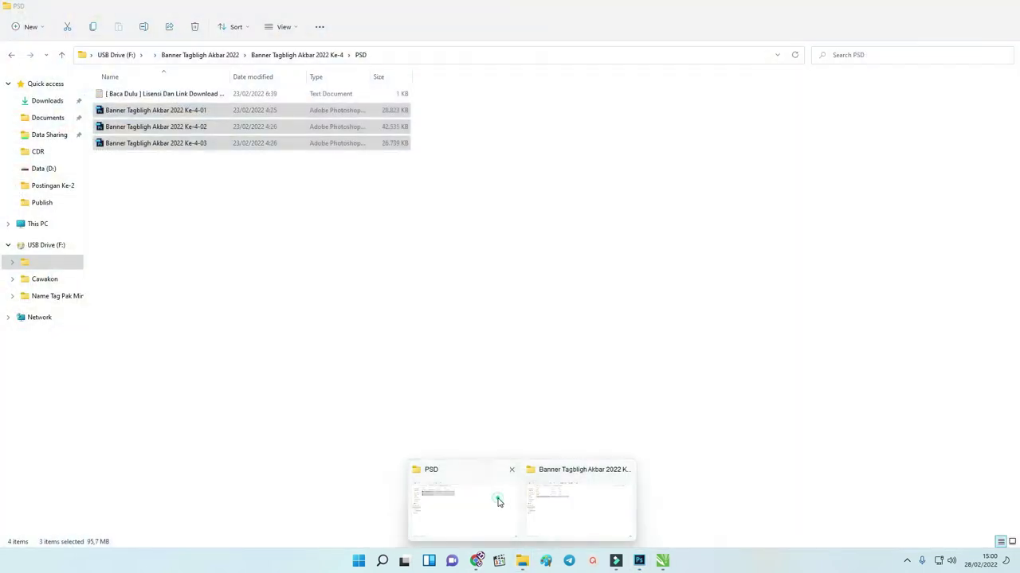
click(498, 502)
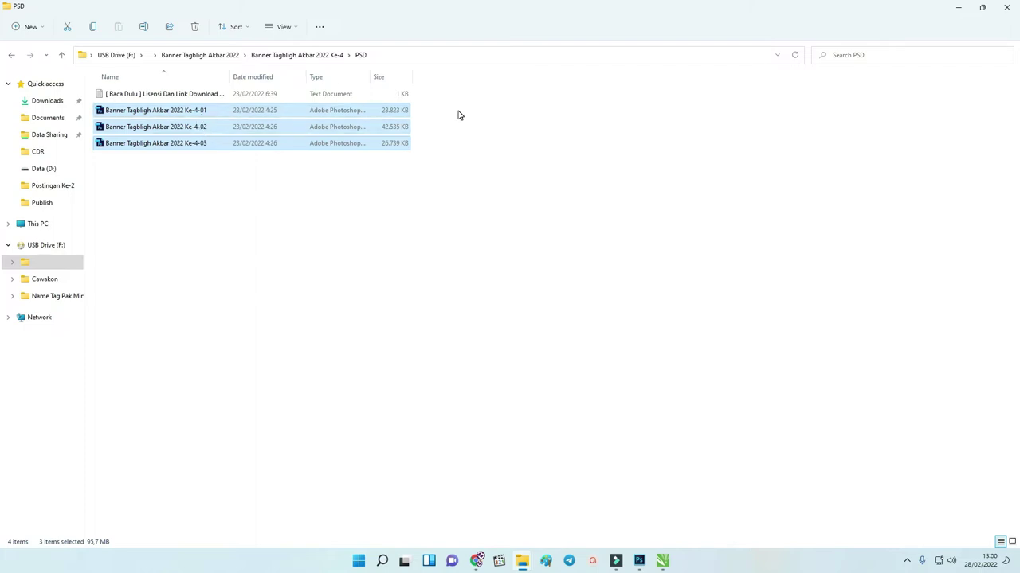
Step: Select the three PSD files in Explorer and switch back to Photoshop showing Ke-4-02
mouse_move(512, 230)
mouse_down()
mouse_move(189, 118)
mouse_move(213, 128)
mouse_up()
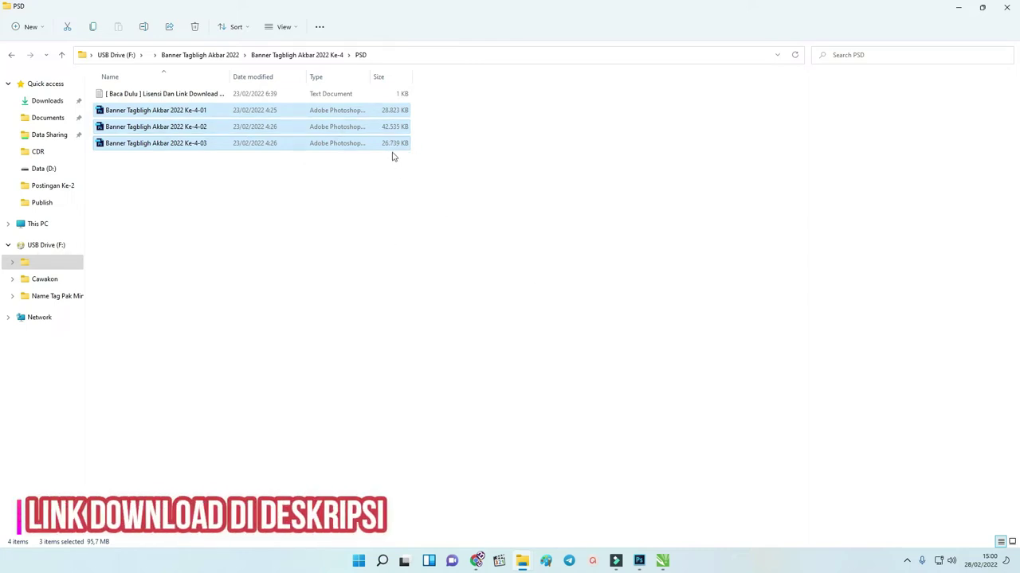
click(639, 561)
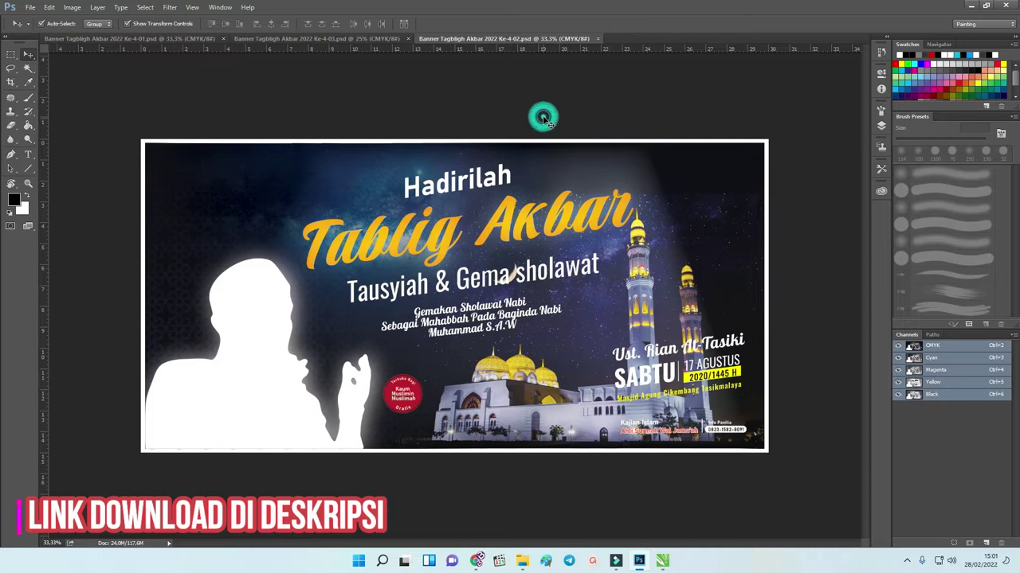
click(881, 125)
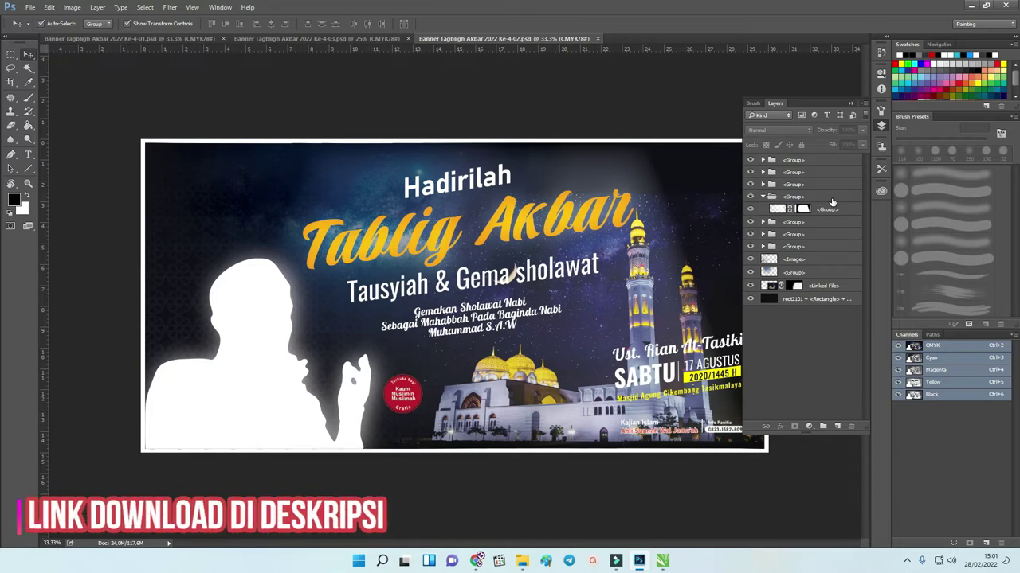
click(751, 286)
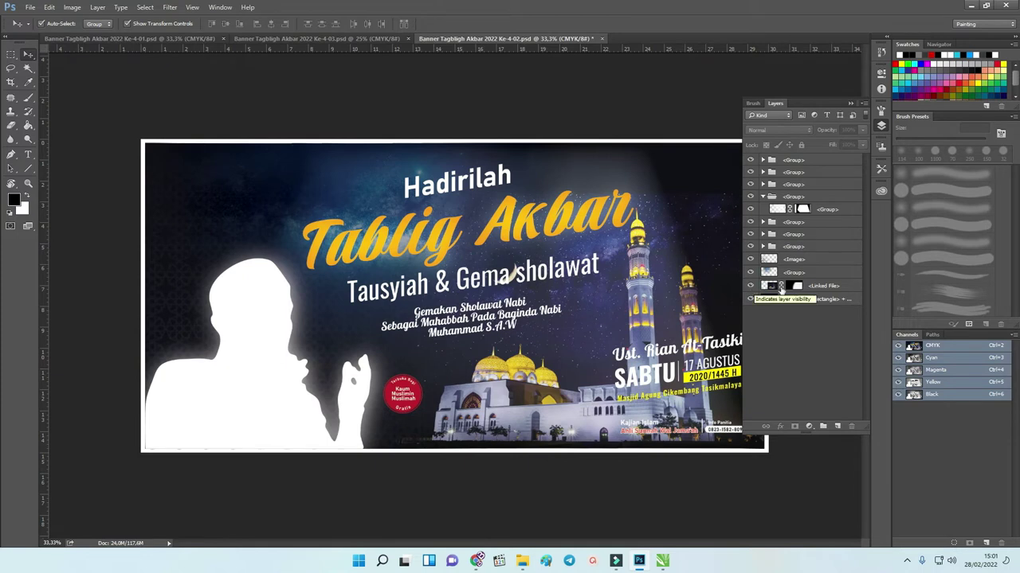
click(833, 289)
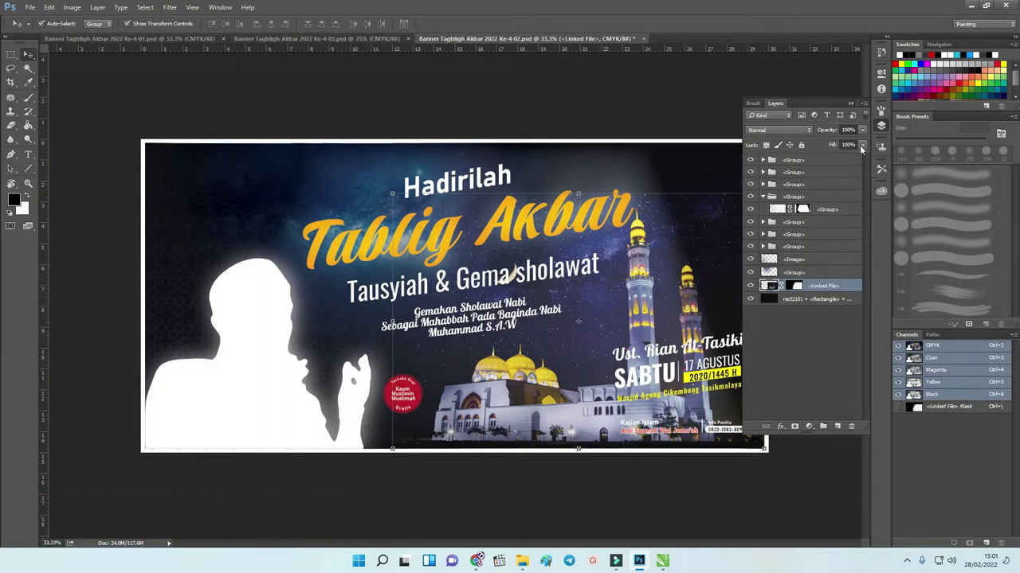
click(850, 103)
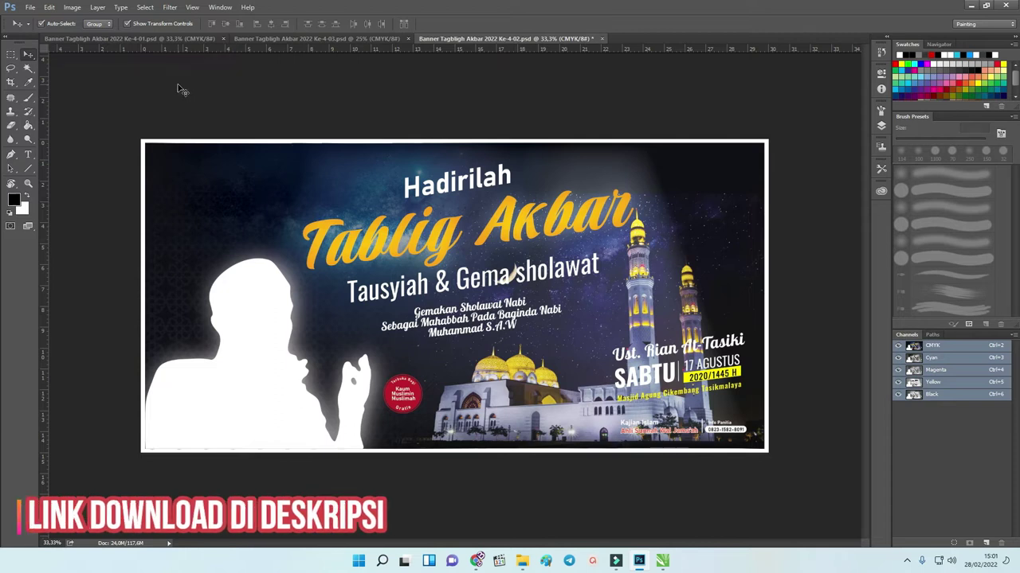
Step: Enlarge the Ke-4-02 canvas relatively by 200 cm width and 100 cm height, centre-anchored
click(30, 7)
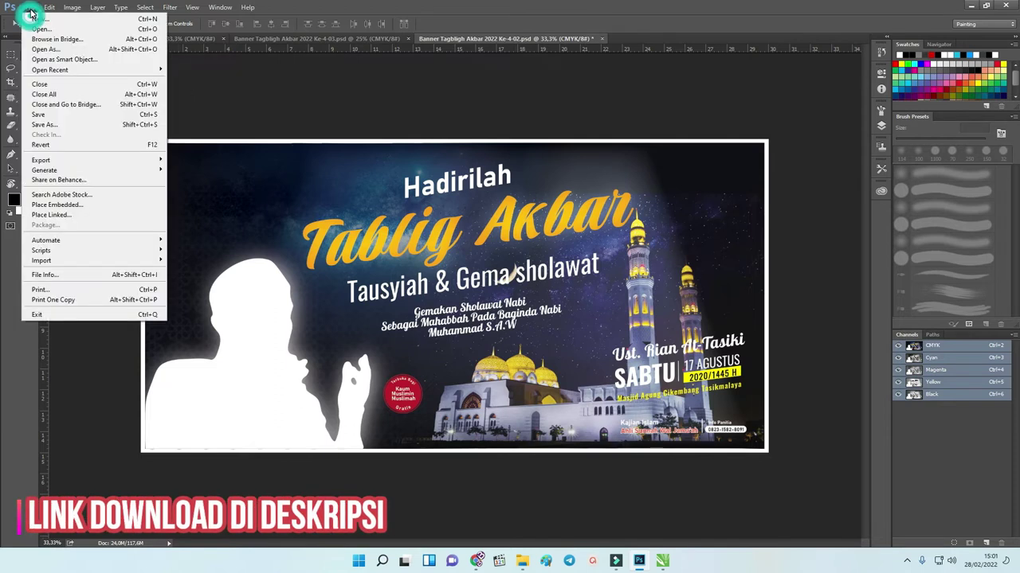
key(ctrl+0)
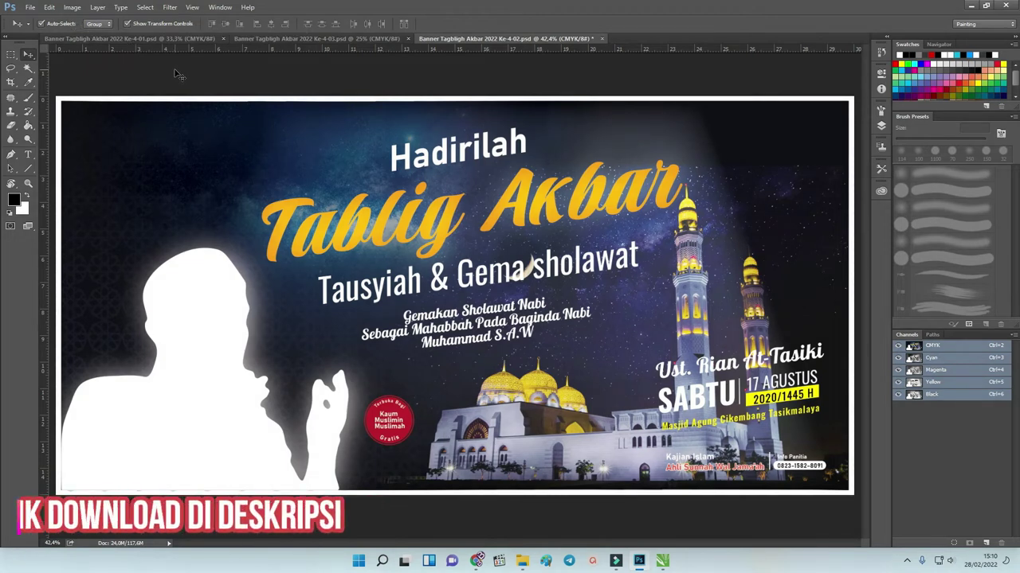
click(72, 7)
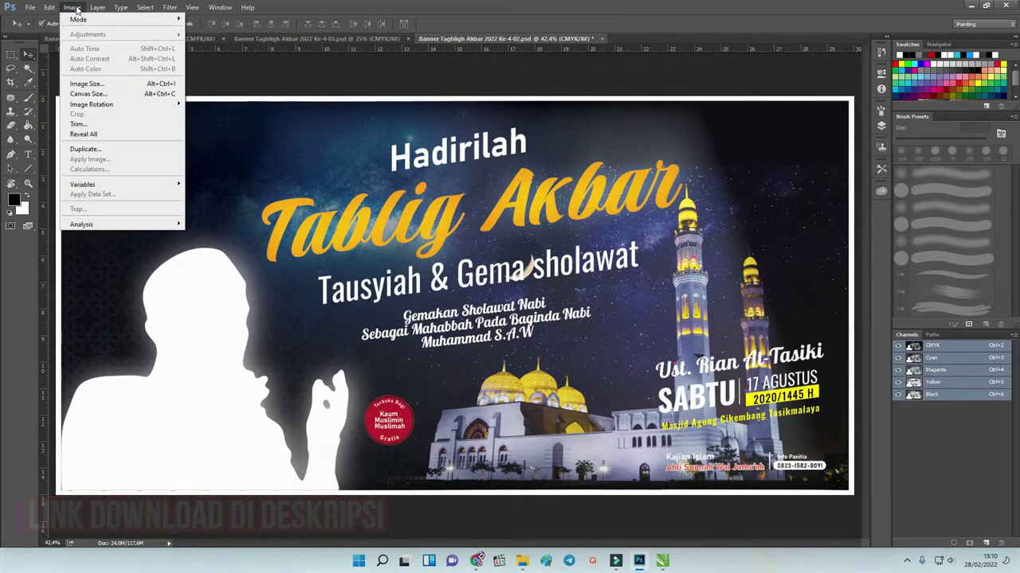
click(89, 94)
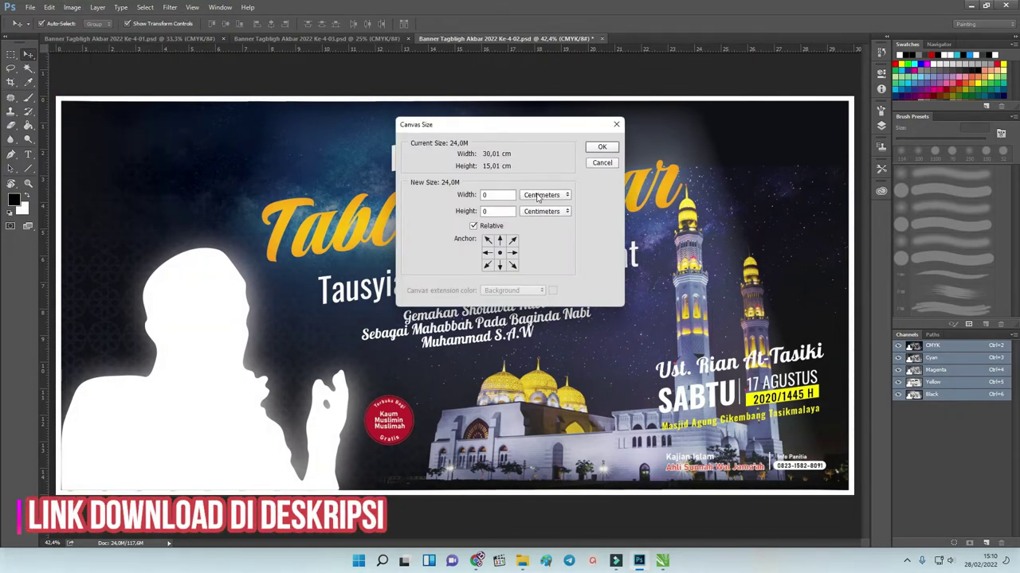
click(540, 196)
click(539, 196)
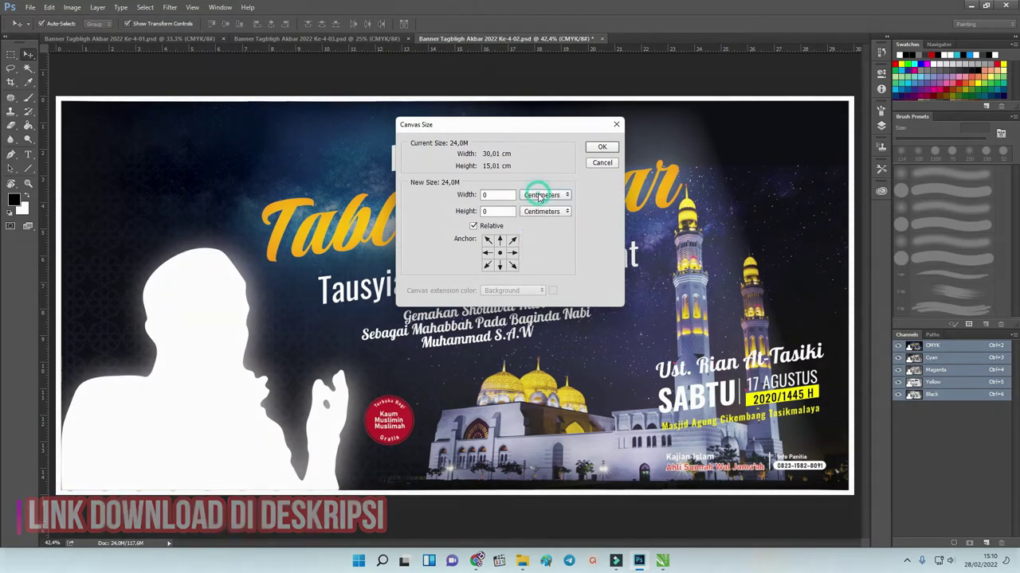
double_click(494, 195)
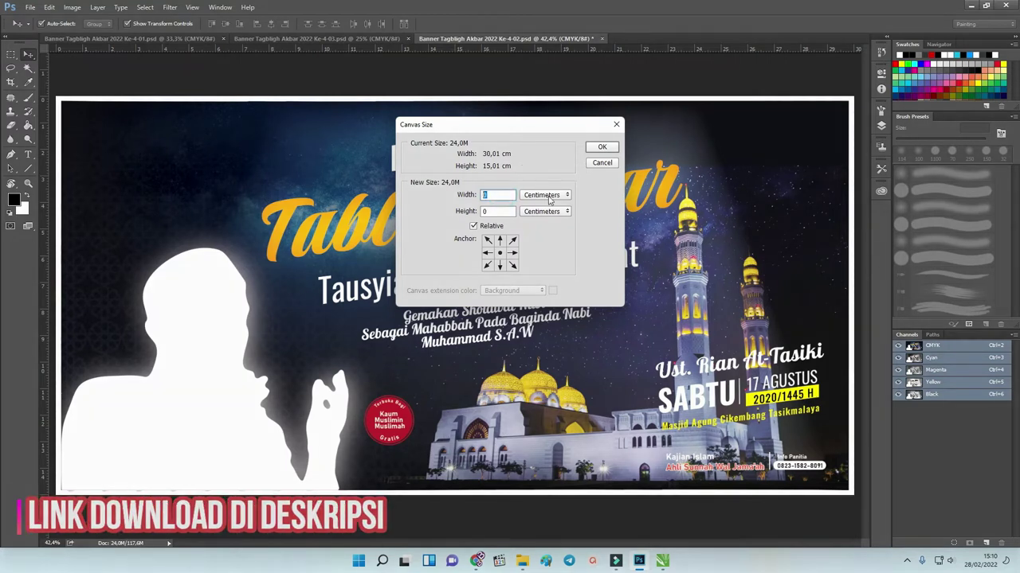
text(300)
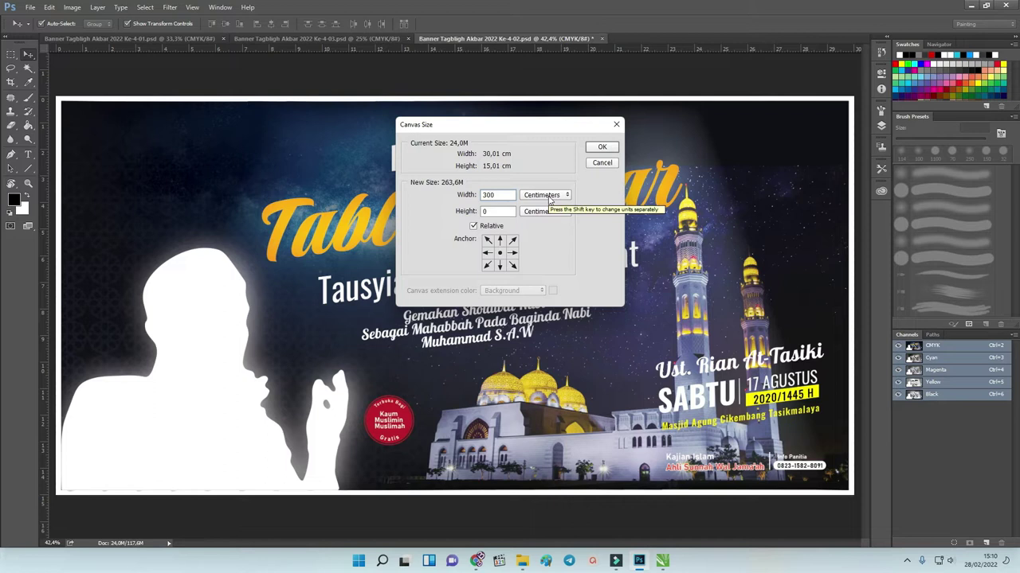
key(Tab)
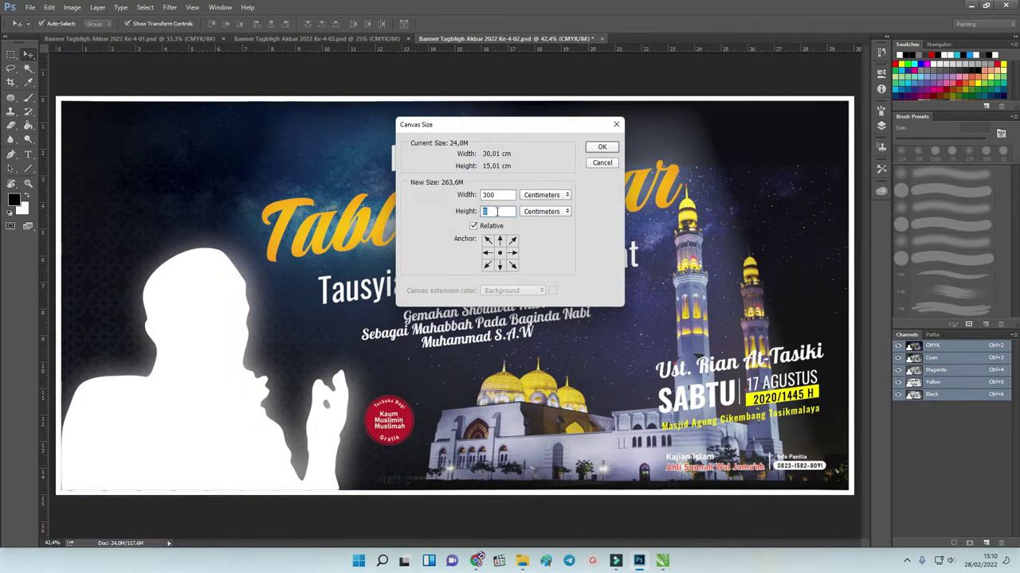
key(shift+Tab)
text(200)
key(Tab)
text(100)
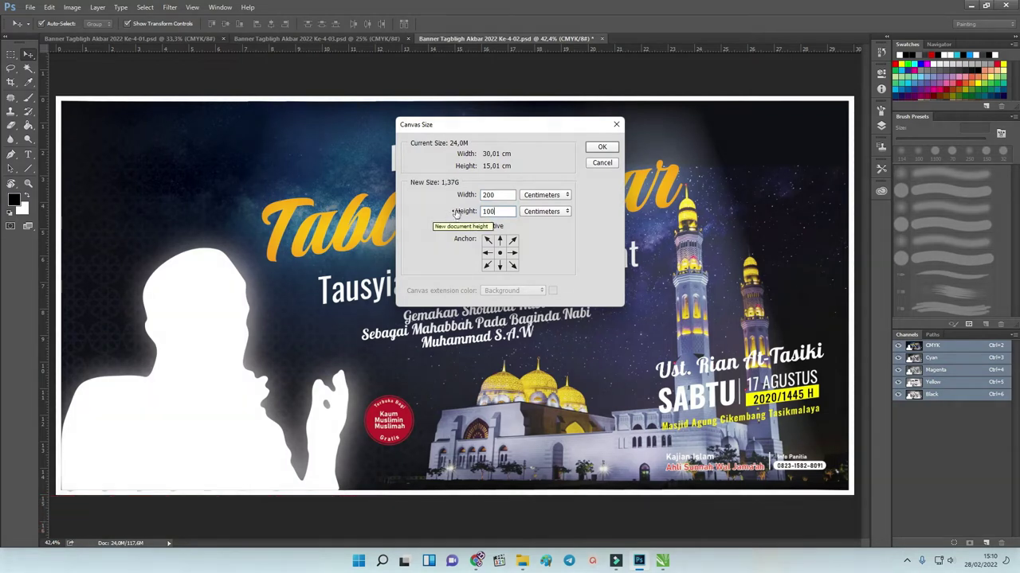
click(604, 147)
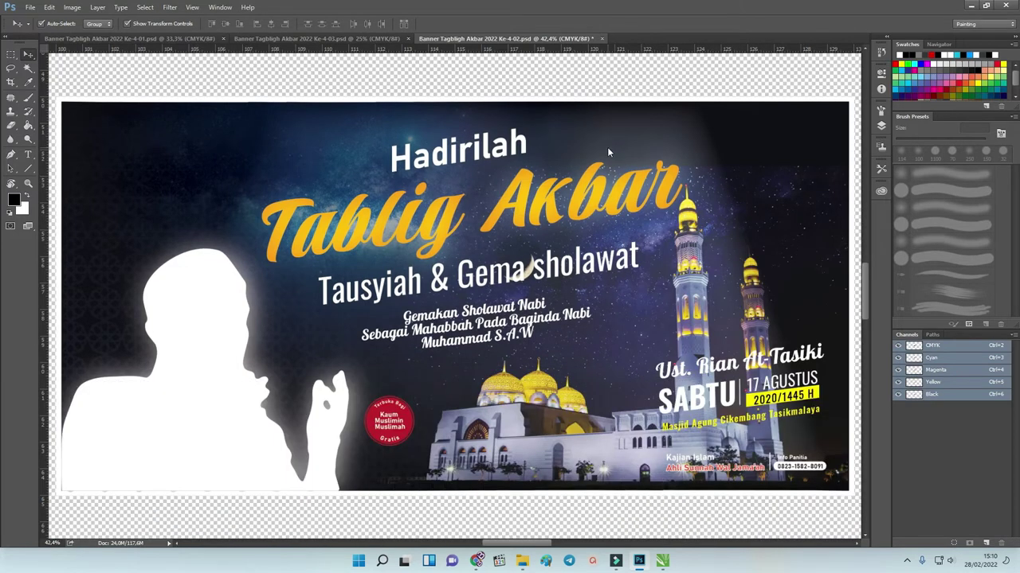
Step: Fit the enlarged canvas in view, put the banner artwork into free transform, and accept the missing Bahnschrift Bold warning
key(ctrl+0)
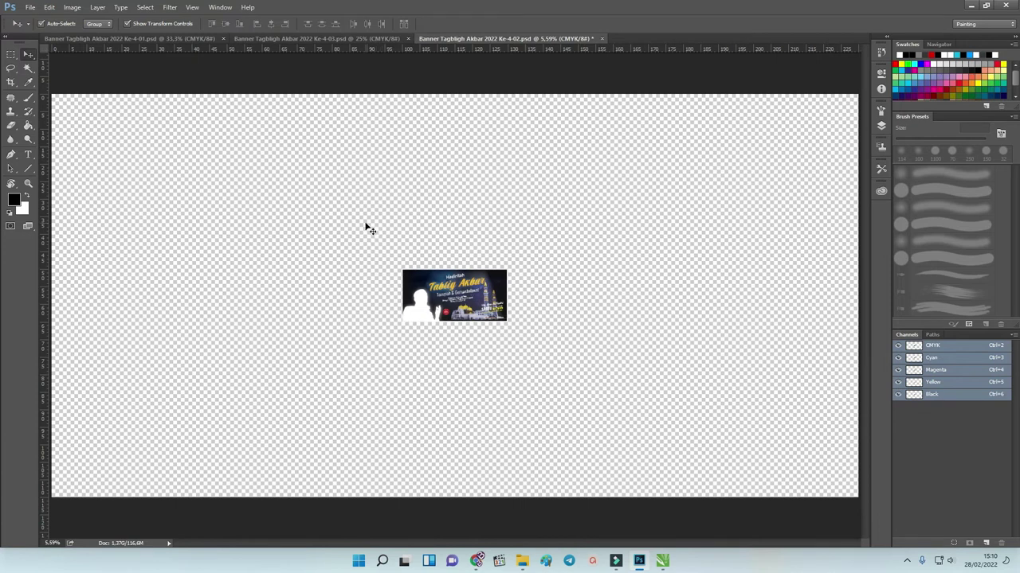
key(ctrl+minus)
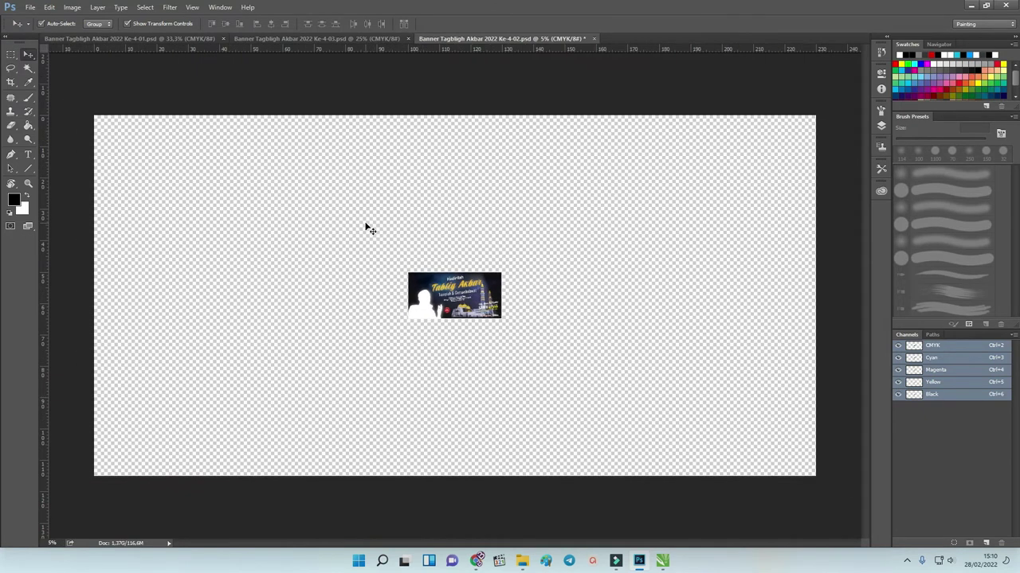
drag(372, 224, 549, 350)
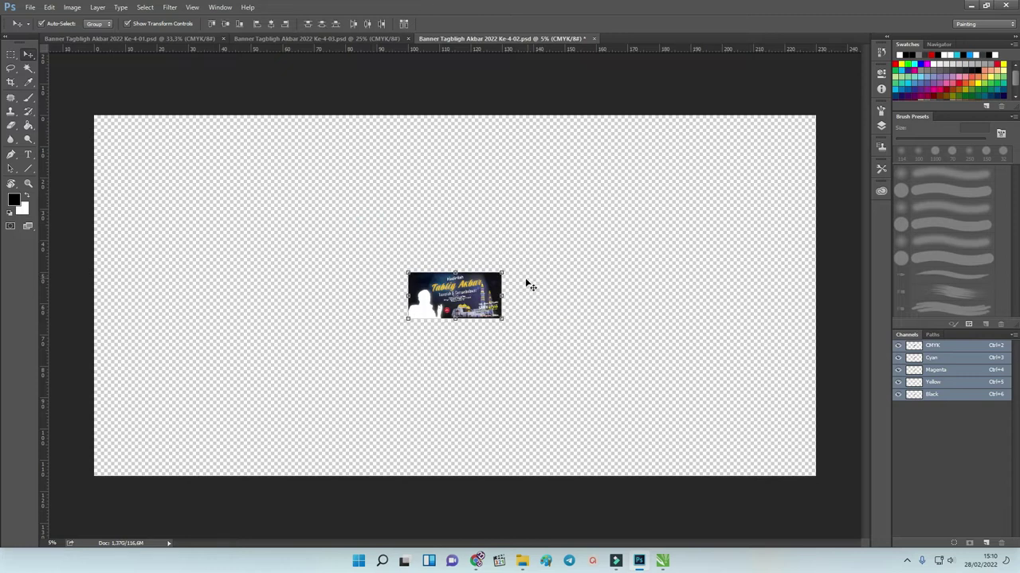
click(503, 272)
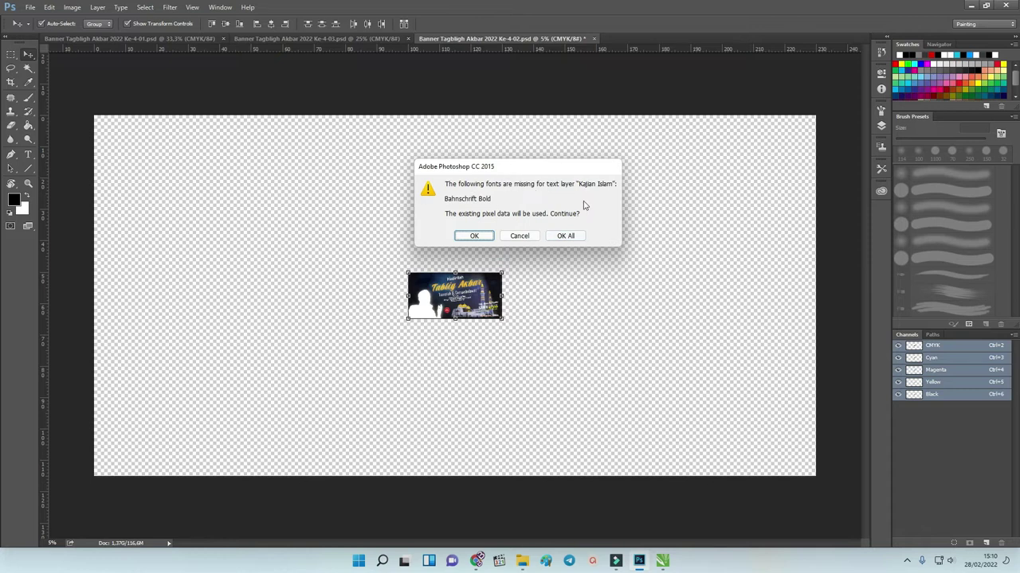
click(560, 235)
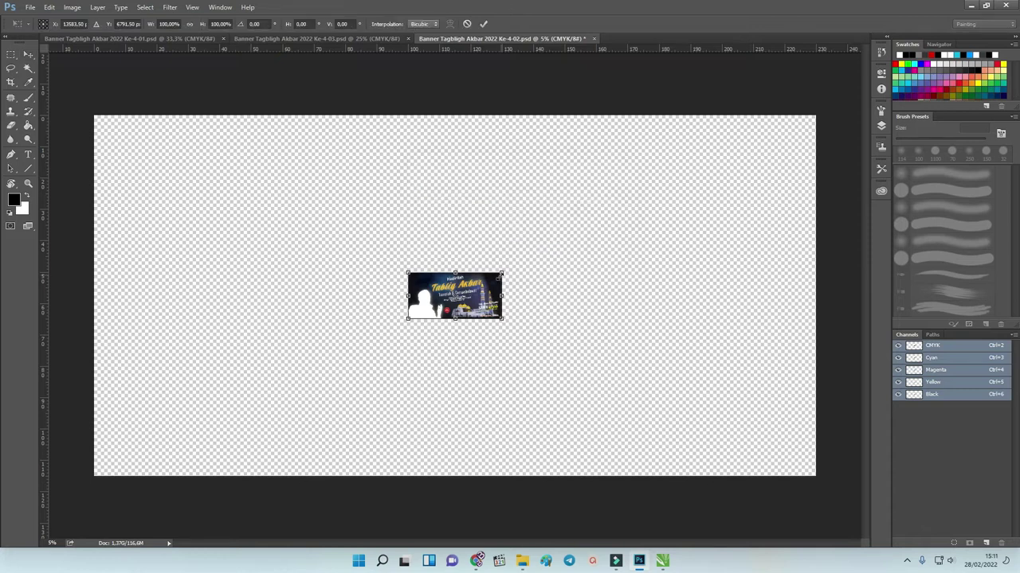
Step: Scale the banner artwork to about 768% so it fills the canvas edge to edge, and commit
drag(504, 272, 816, 113)
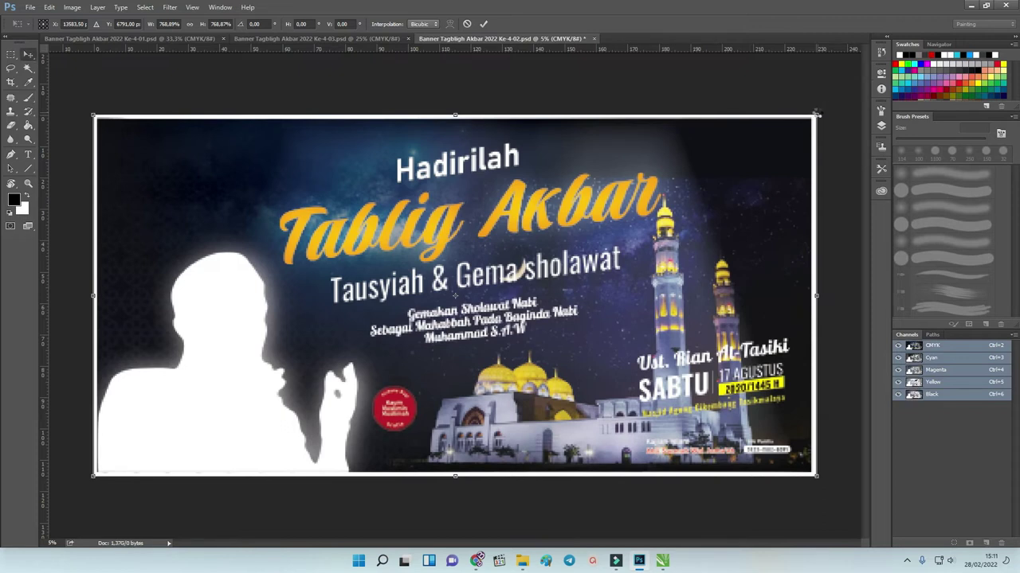
key(Return)
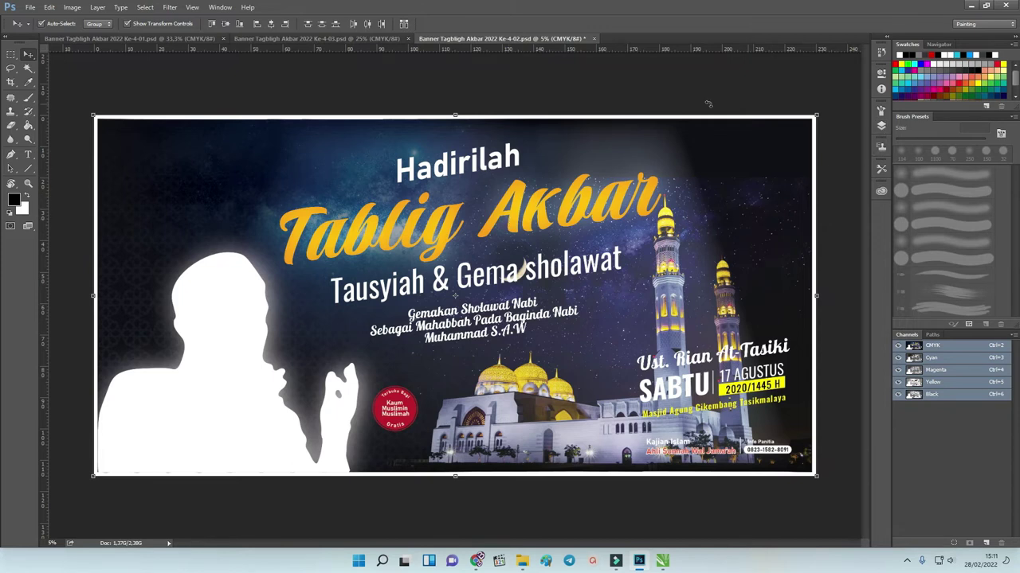
Step: In the Layers panel, expand the sixth group to reveal the phone number, Info Panitia and Kajian Islam text layers
click(881, 126)
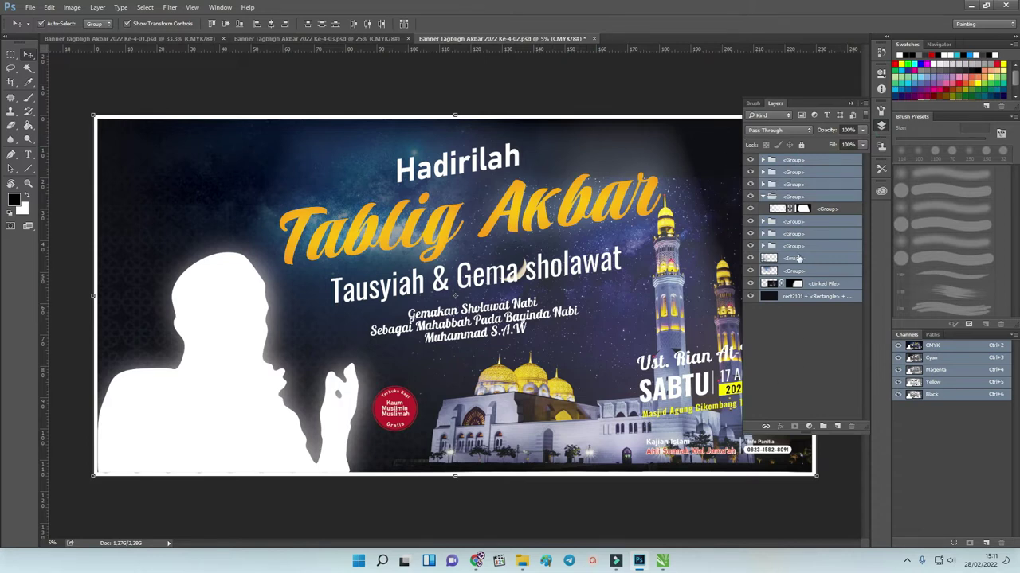
click(766, 199)
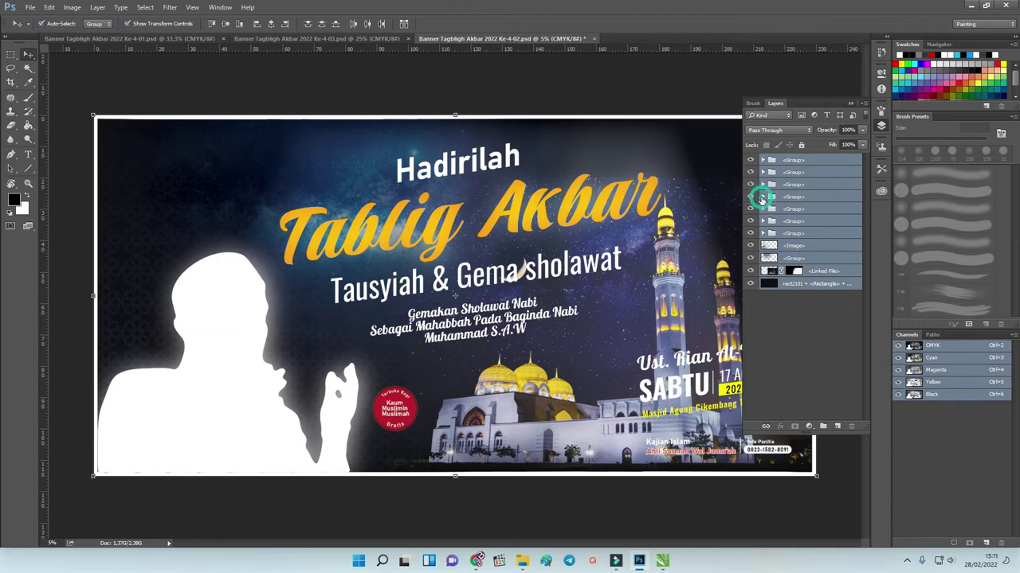
click(785, 329)
click(762, 222)
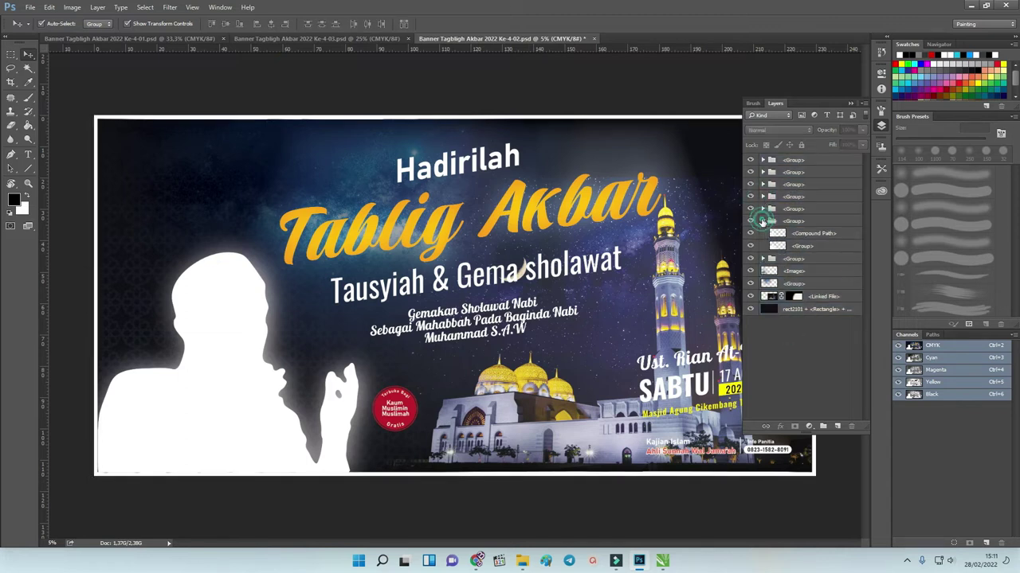
click(763, 259)
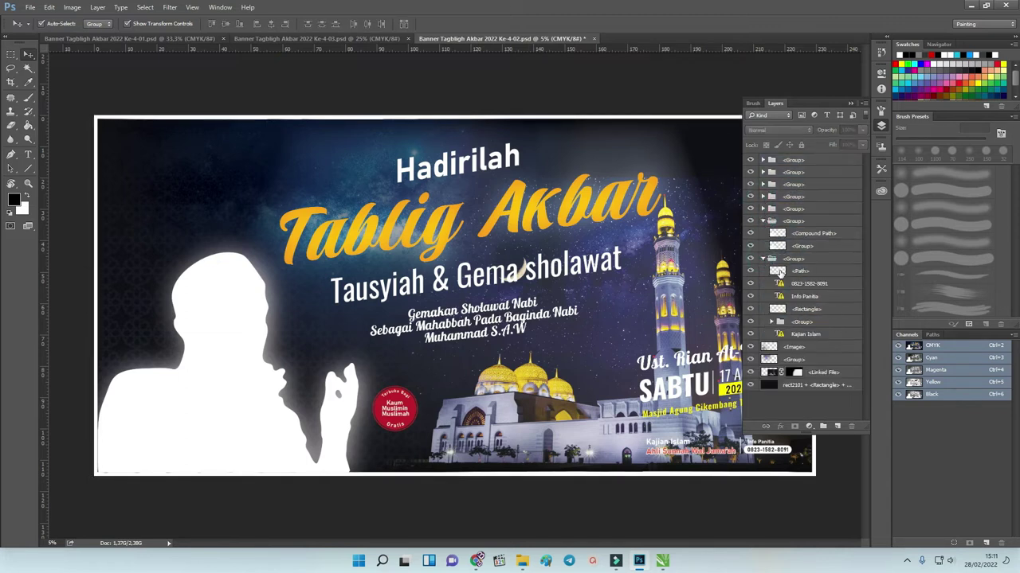
click(820, 283)
click(801, 296)
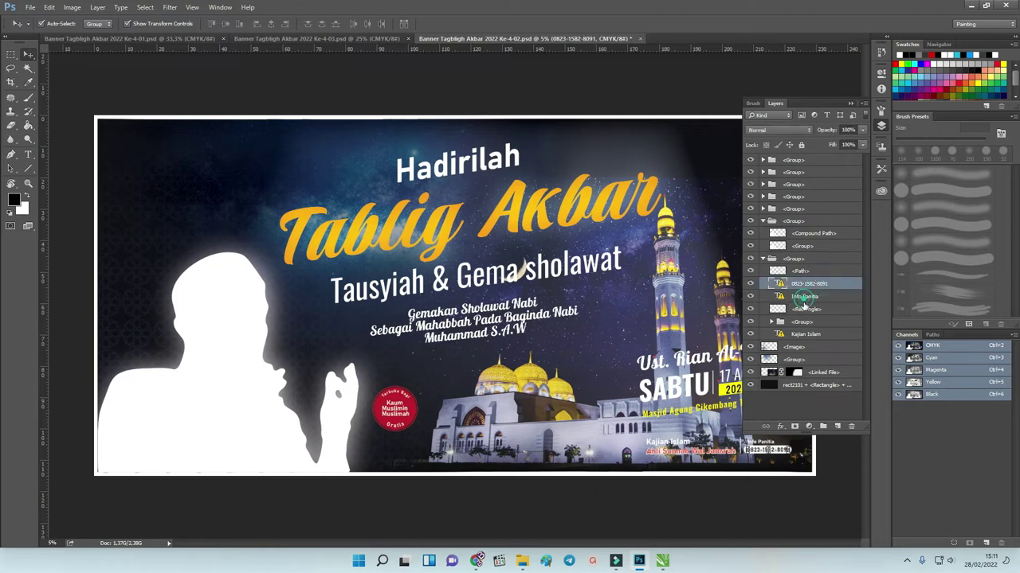
click(802, 335)
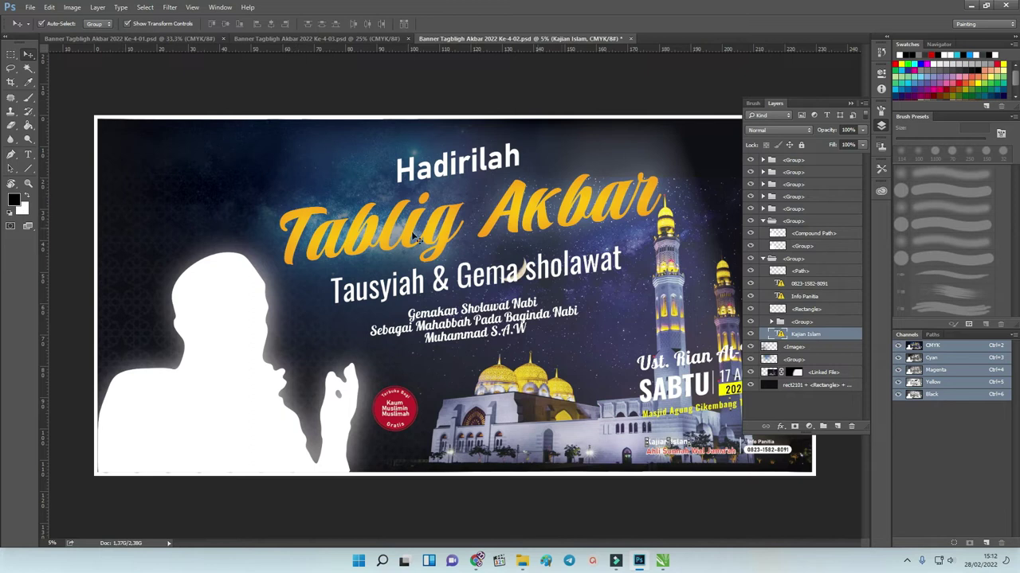
Step: Expand the nested groups down to the Tausyiah & Gema sholawat text layer and select it
click(762, 208)
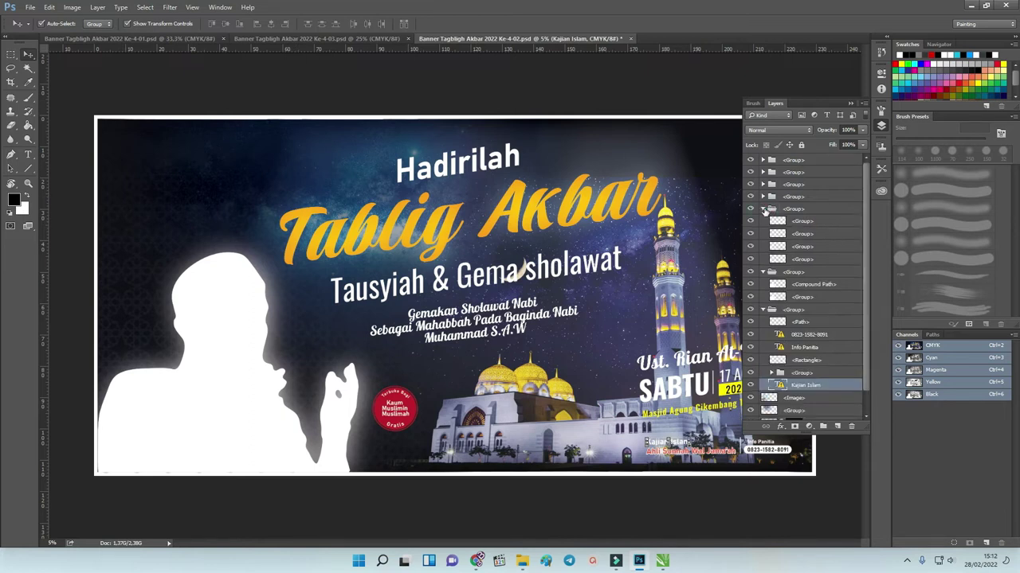
click(762, 197)
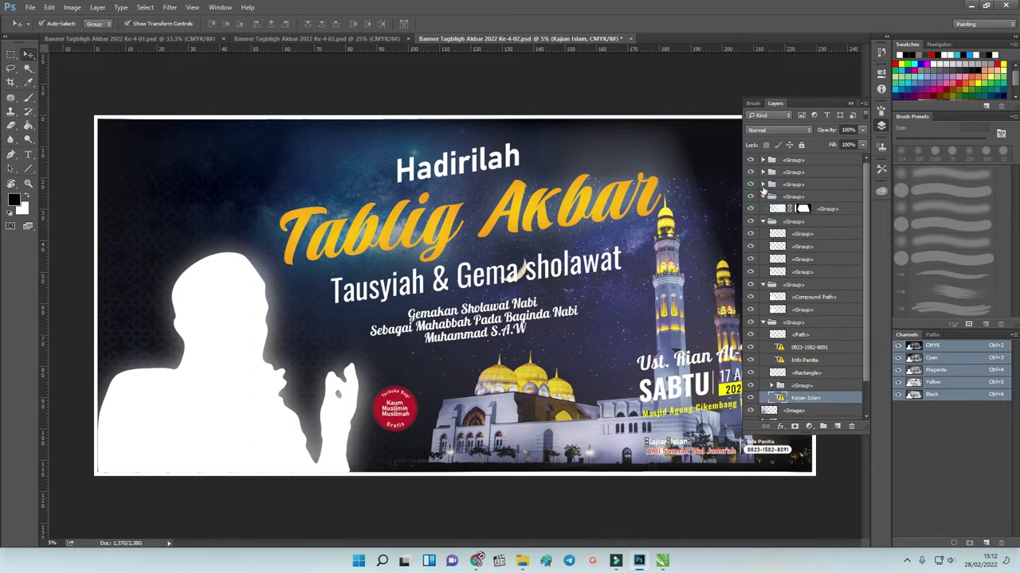
click(762, 185)
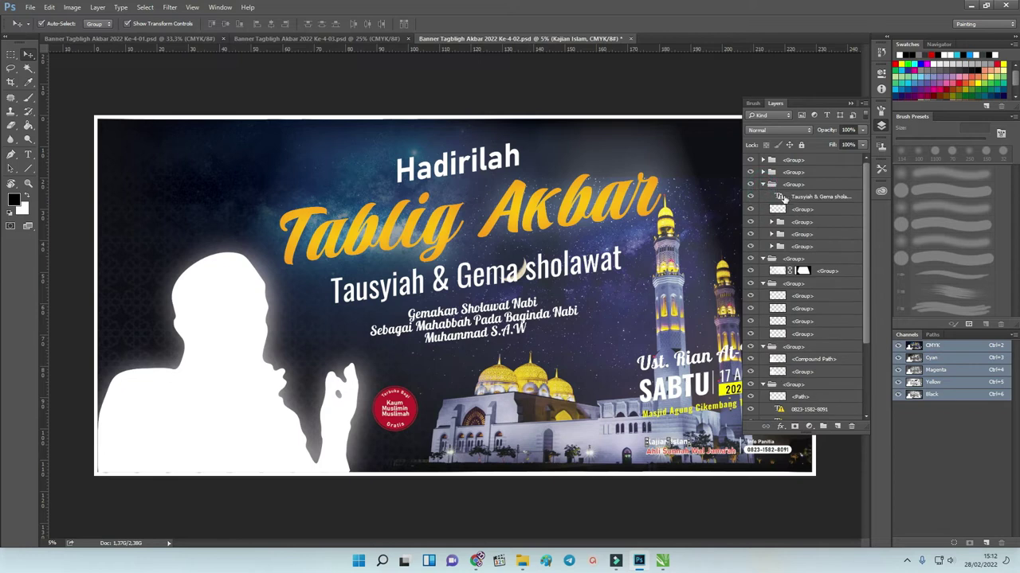
click(782, 197)
Step: Leave the Tausyiah & Gema sholawat text layout unchanged, then select the Masjid Agung Cikembang Tasikmalaya layer and the title group
double_click(783, 197)
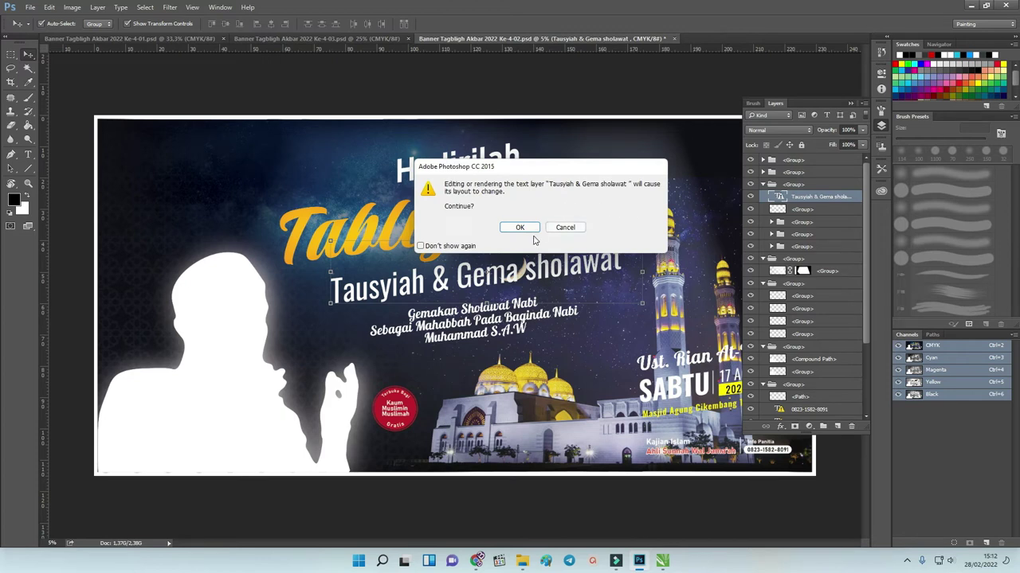
click(570, 228)
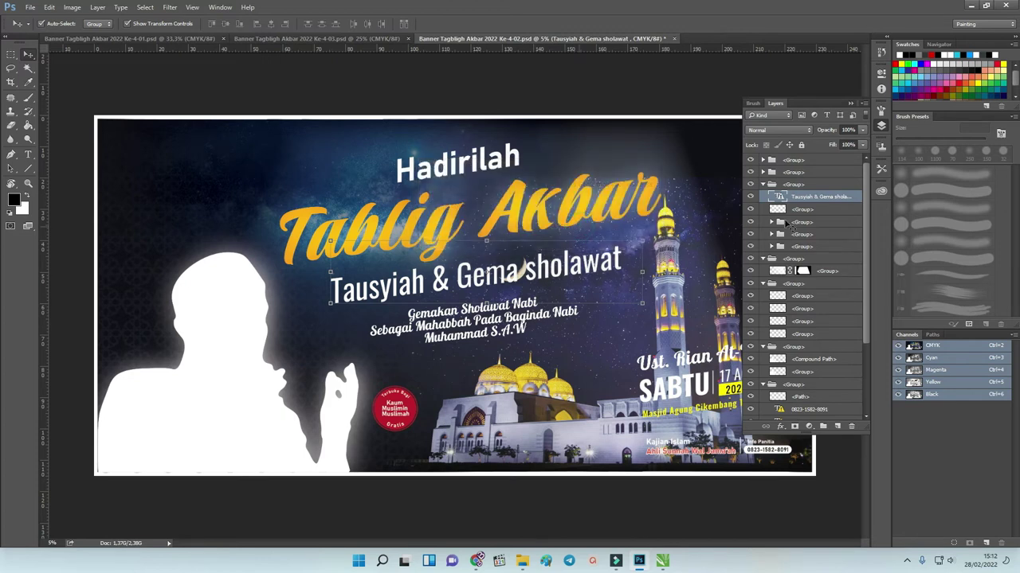
click(762, 172)
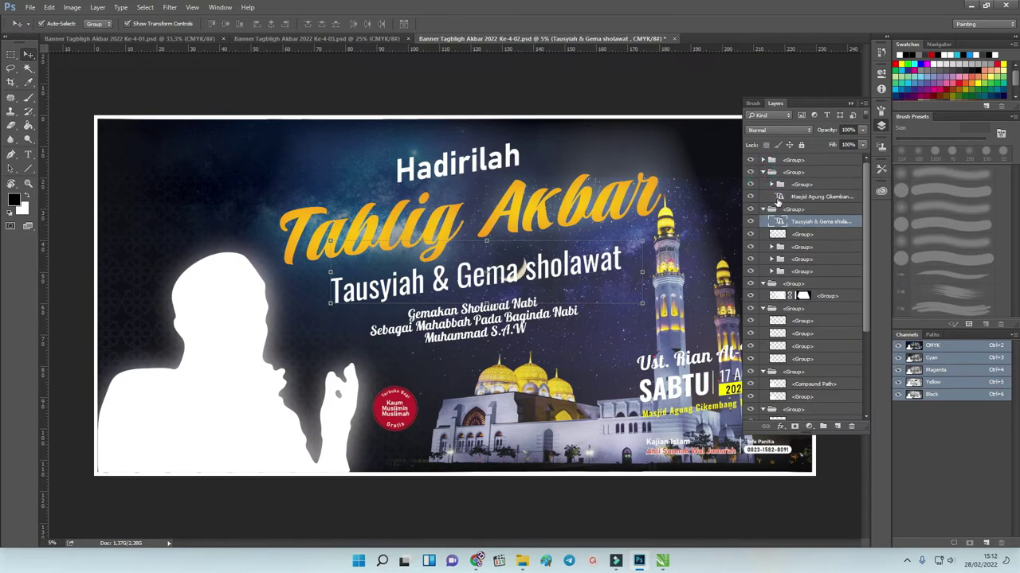
click(778, 199)
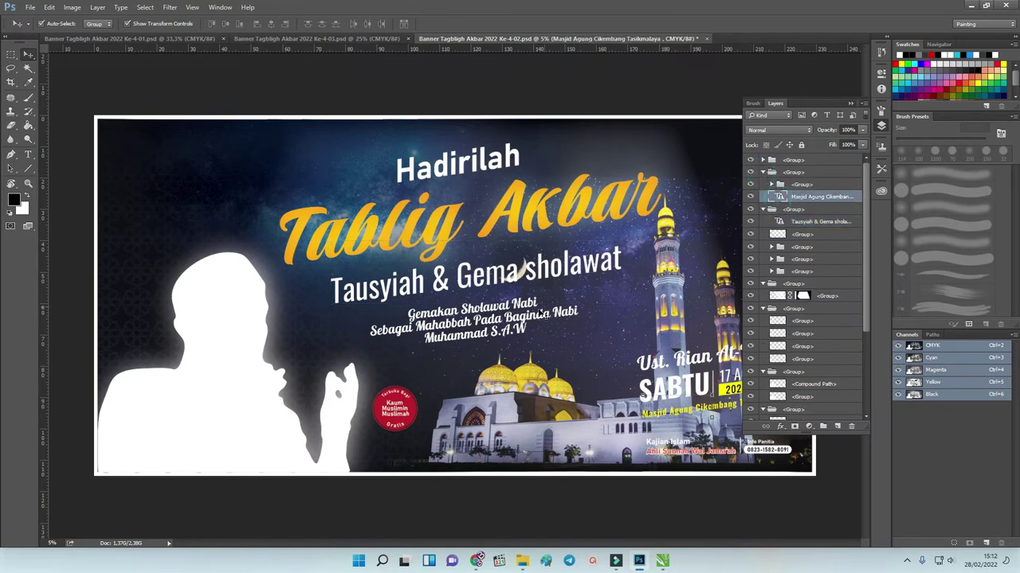
click(540, 314)
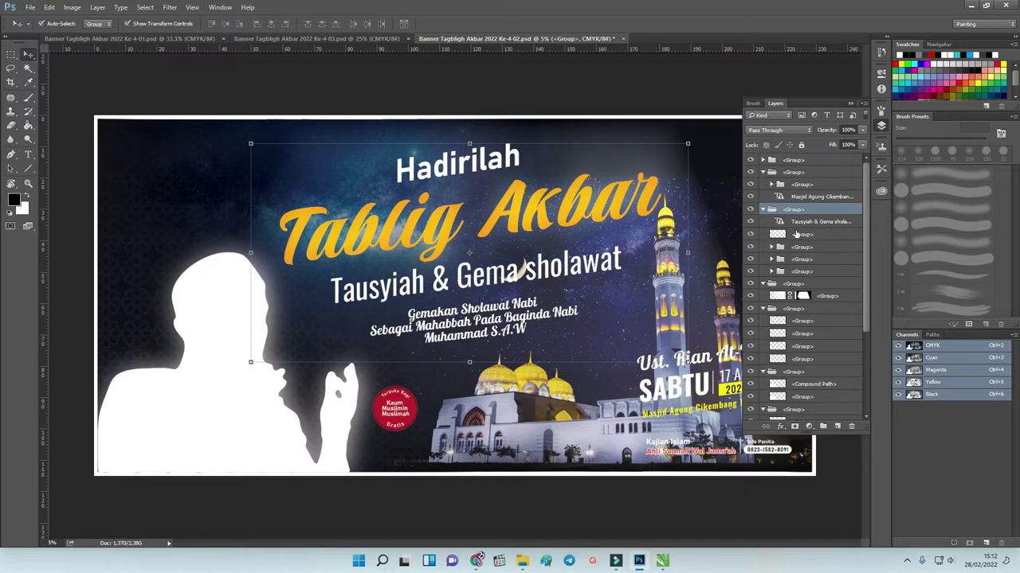
Step: Ungroup the Tausyiah group and the Gemakan Sholawat Nabi group into separate layers
right_click(793, 212)
click(821, 253)
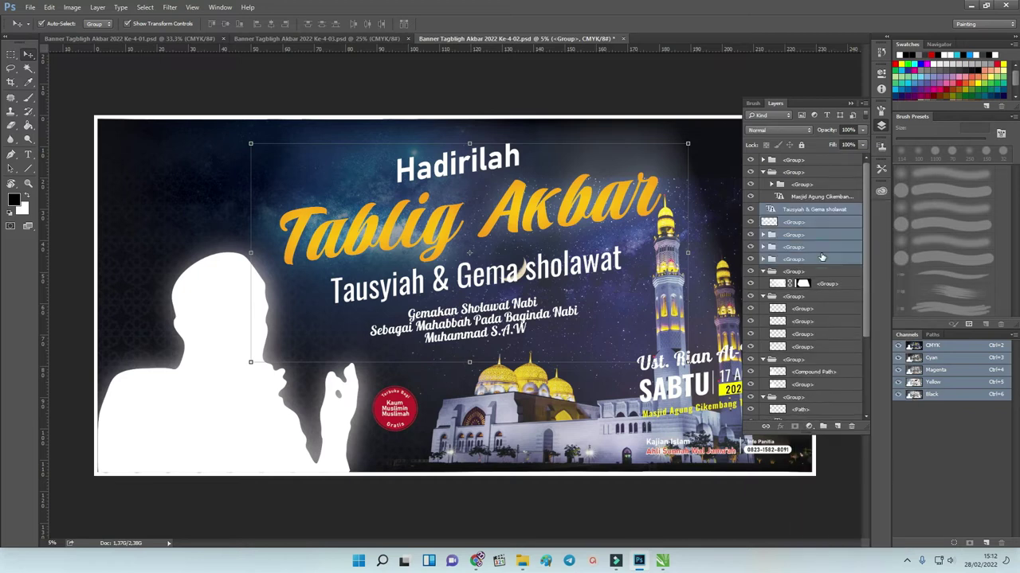
click(821, 259)
click(484, 321)
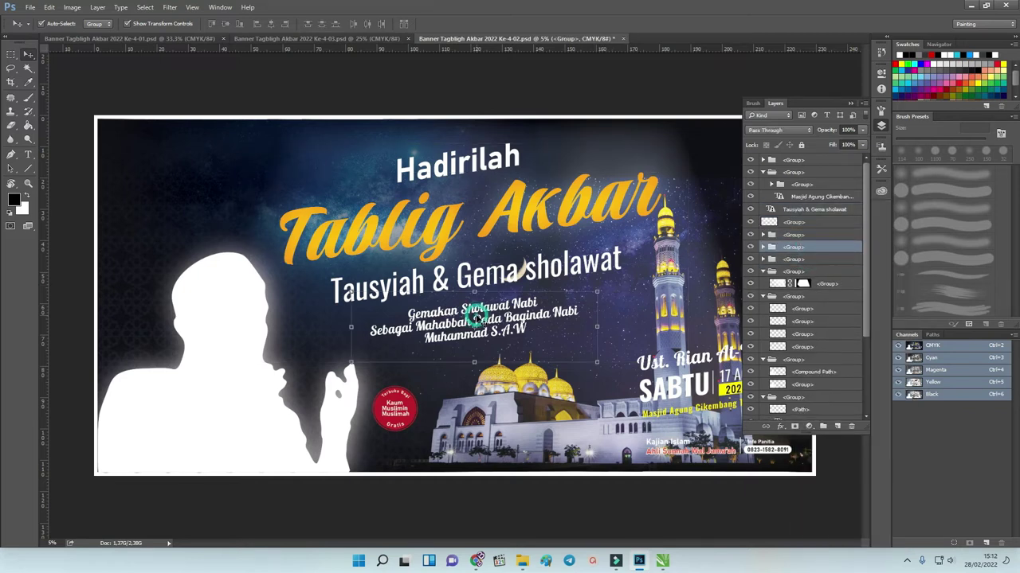
right_click(799, 249)
click(826, 254)
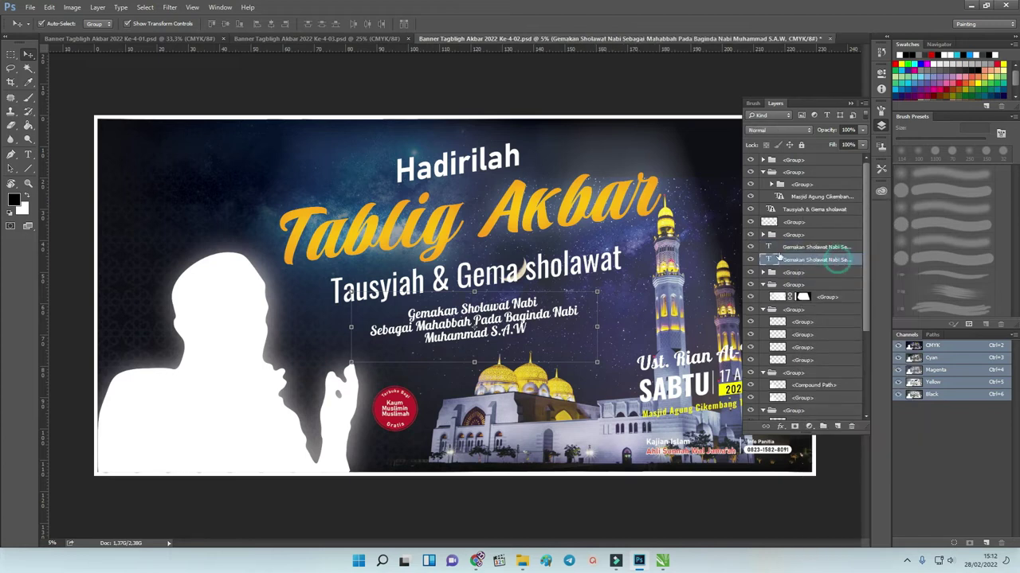
Step: Check the Gemakan Sholawat Nabi text's font, leaving it unchanged
double_click(770, 247)
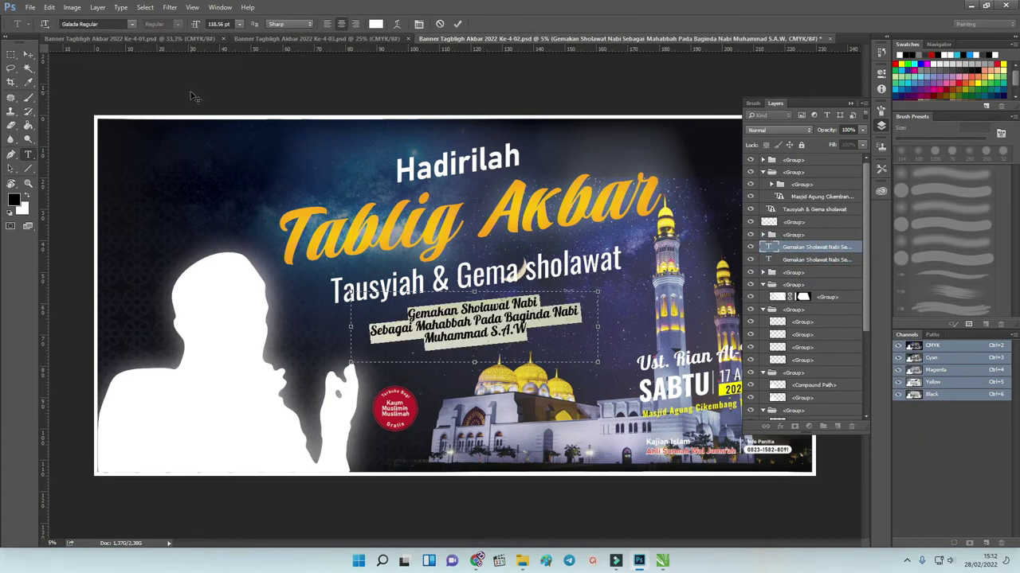
click(98, 24)
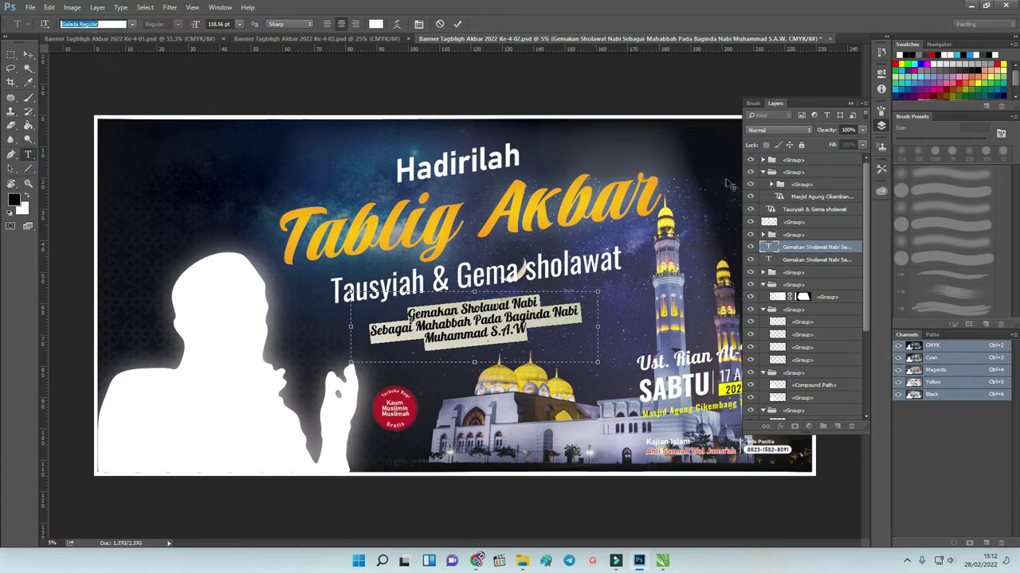
key(Return)
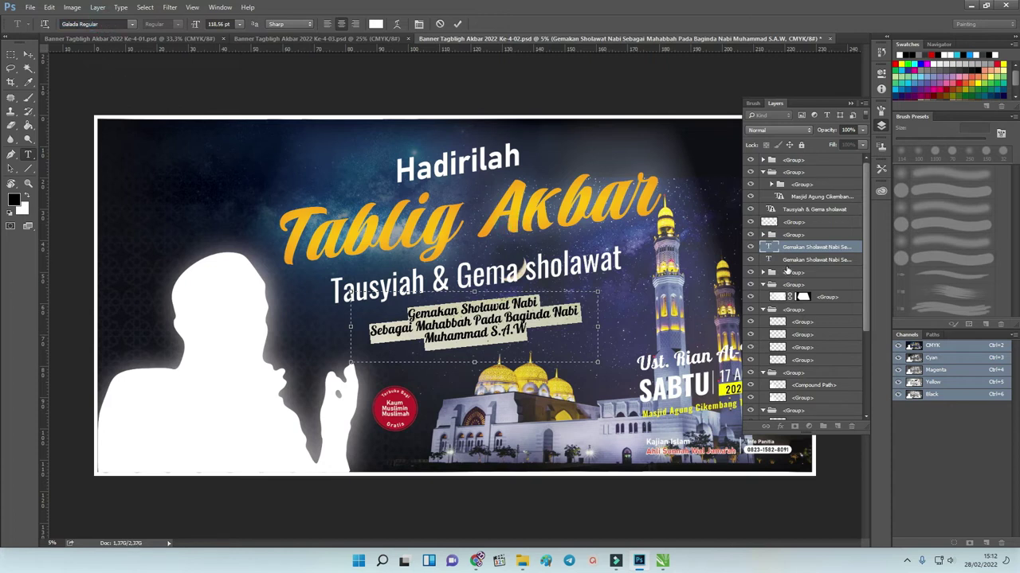
click(27, 55)
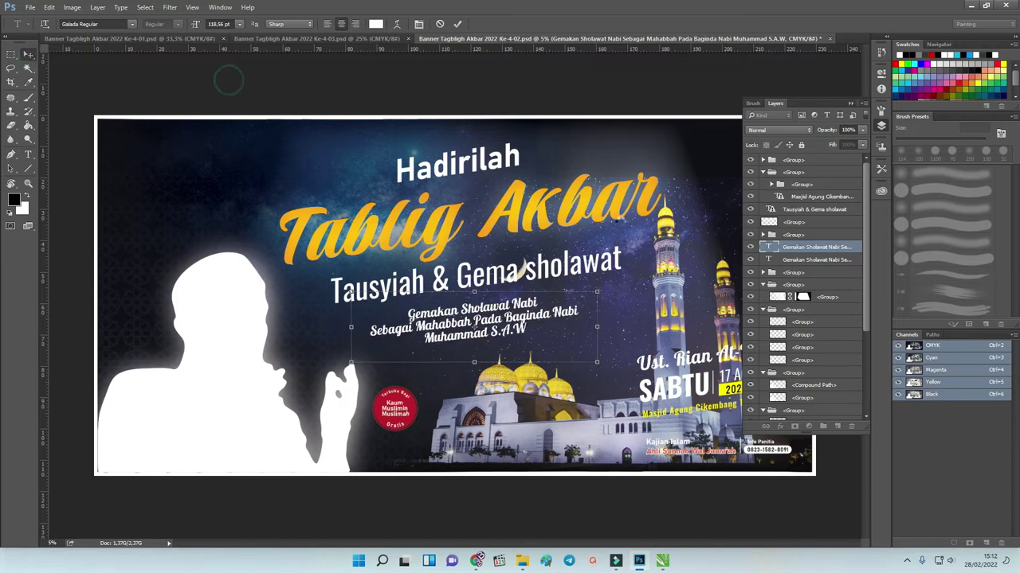
Step: Hide the overlay group so the title shows plain orange, and ungroup Tablig Akbar into two text layers
click(602, 220)
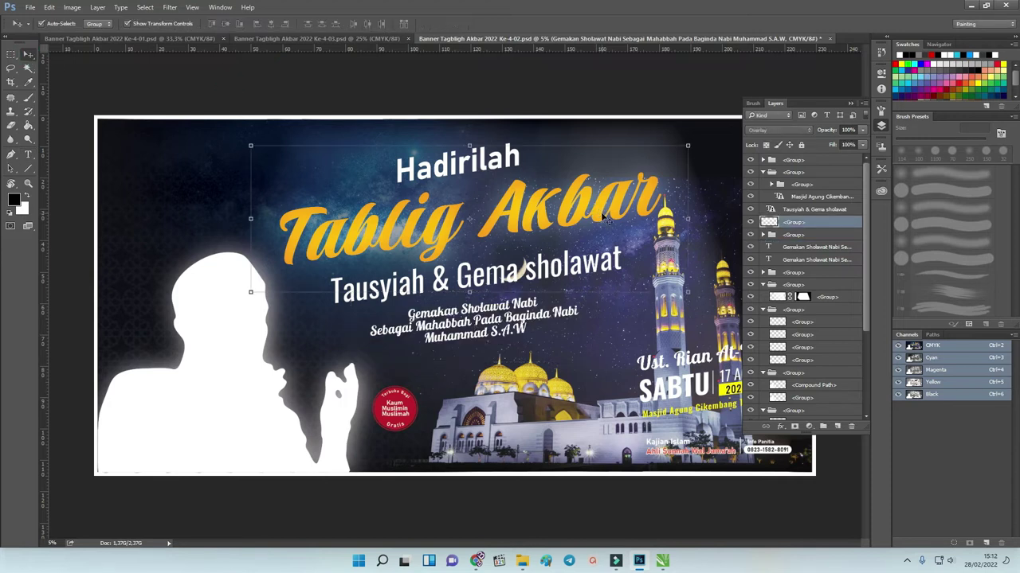
click(750, 222)
click(624, 197)
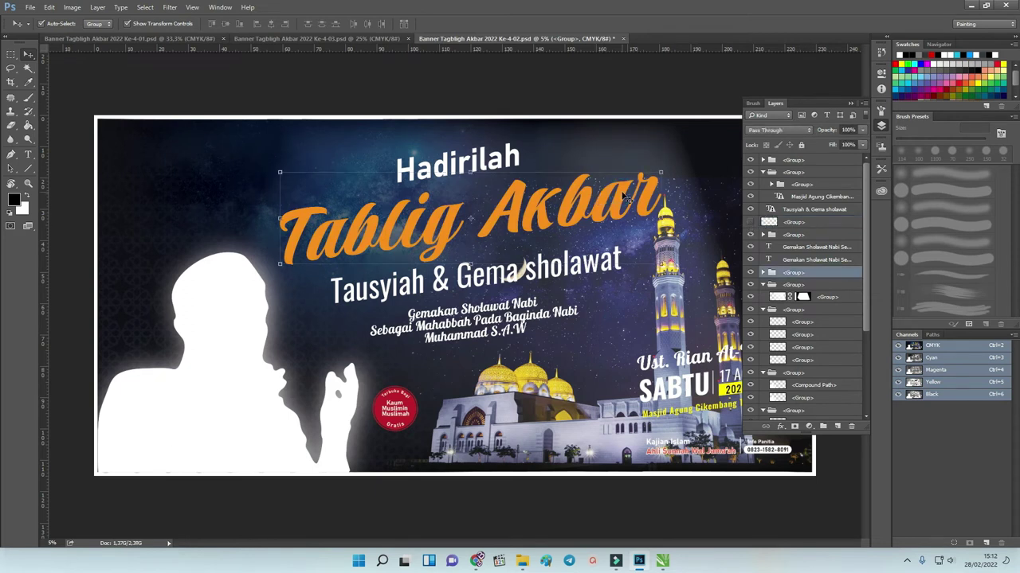
right_click(773, 275)
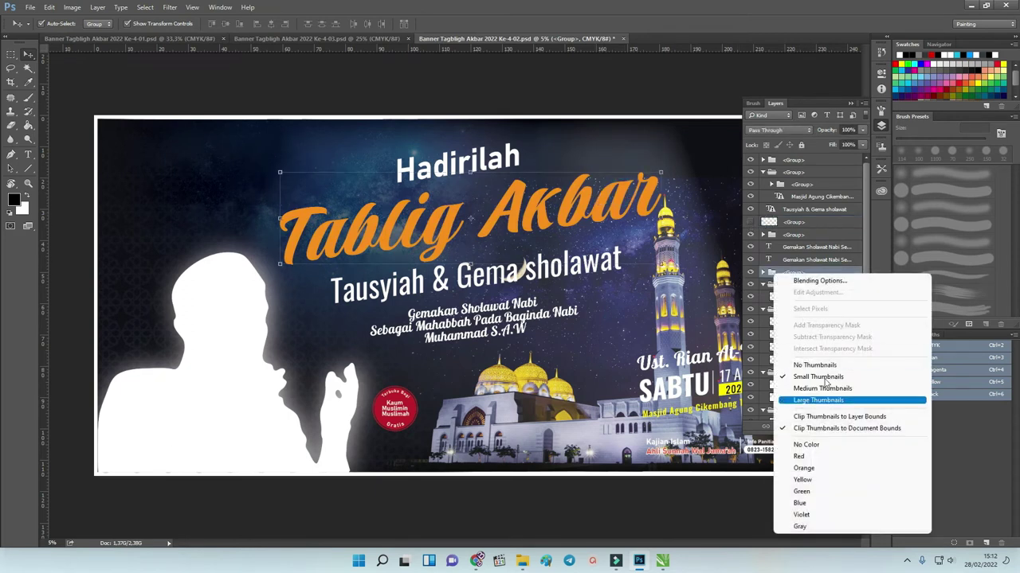
key(Escape)
right_click(798, 274)
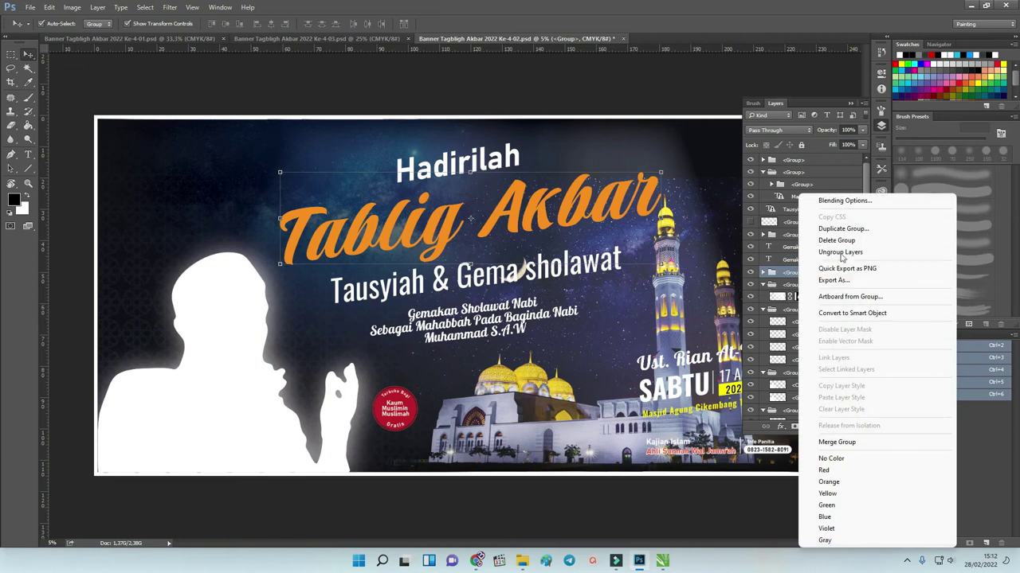
click(841, 255)
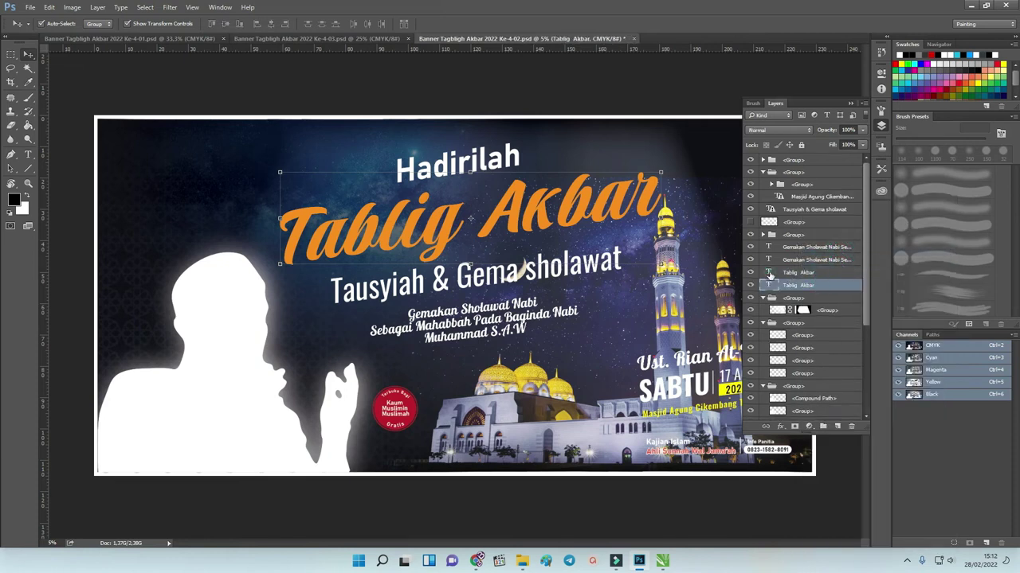
Step: Inspect the Tablig Akbar text layer, re-show its yellow-orange gradient overlay, and collapse the Layers panel
double_click(769, 272)
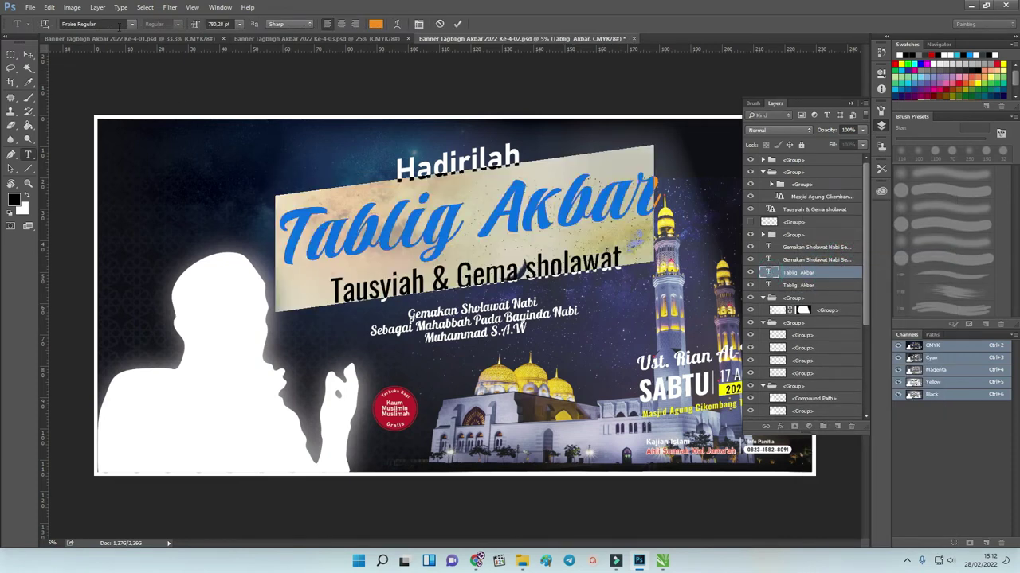
click(28, 54)
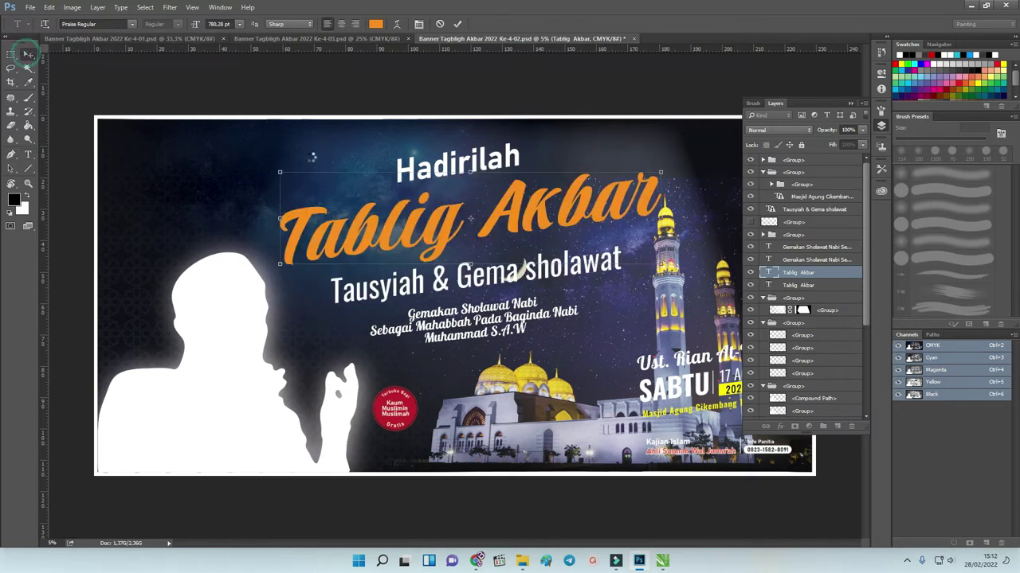
click(750, 222)
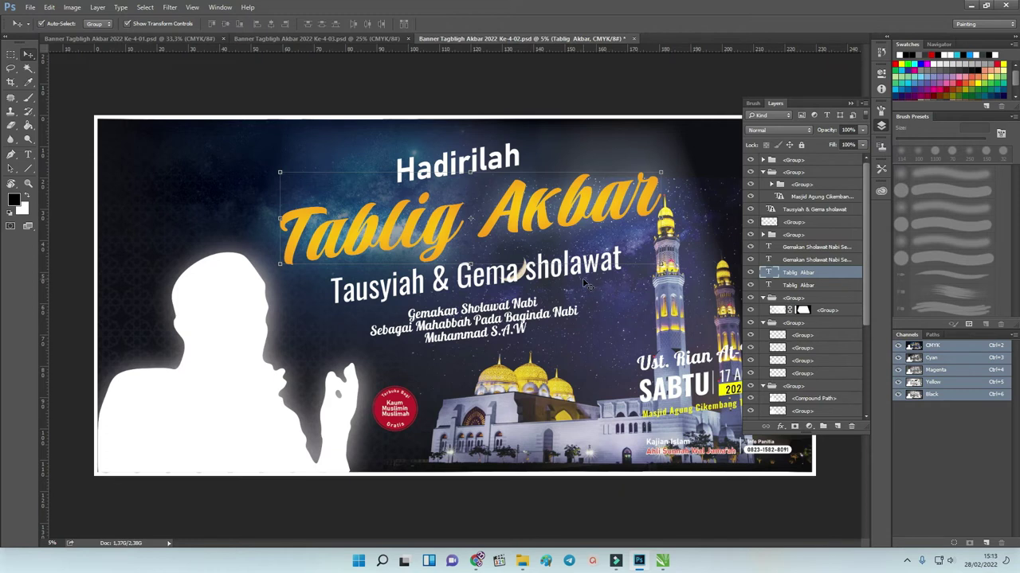
click(850, 102)
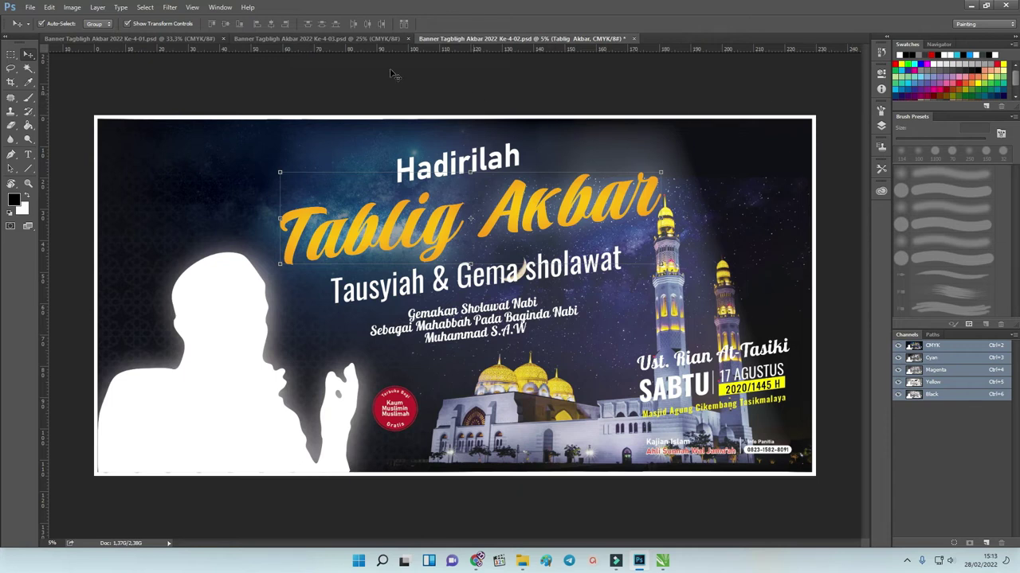
Step: Compare the Ke-4-03 and Ke-4-01 banners, then bring up CorelDRAW's vertical 85 x 200 banner
click(301, 40)
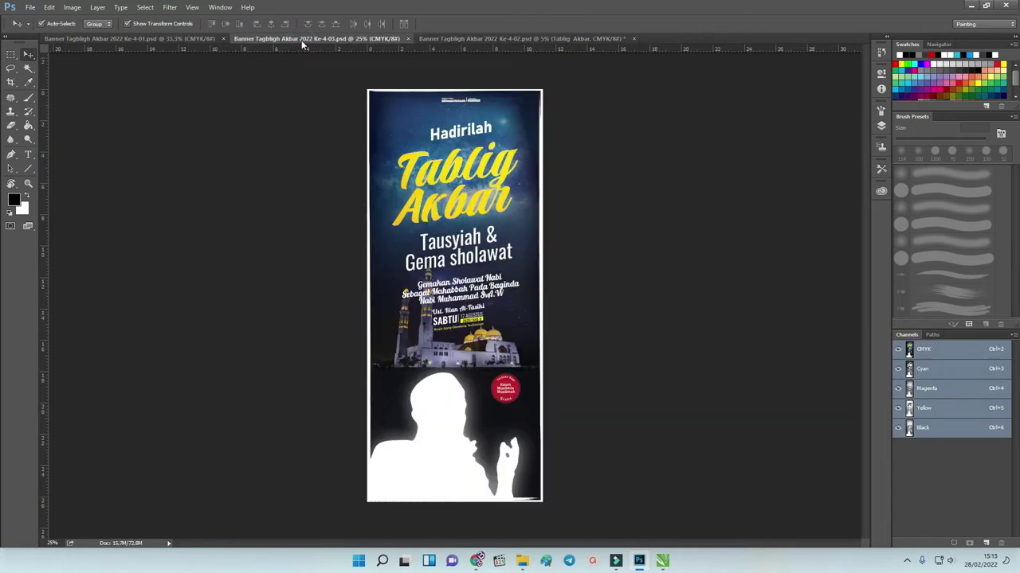
click(175, 39)
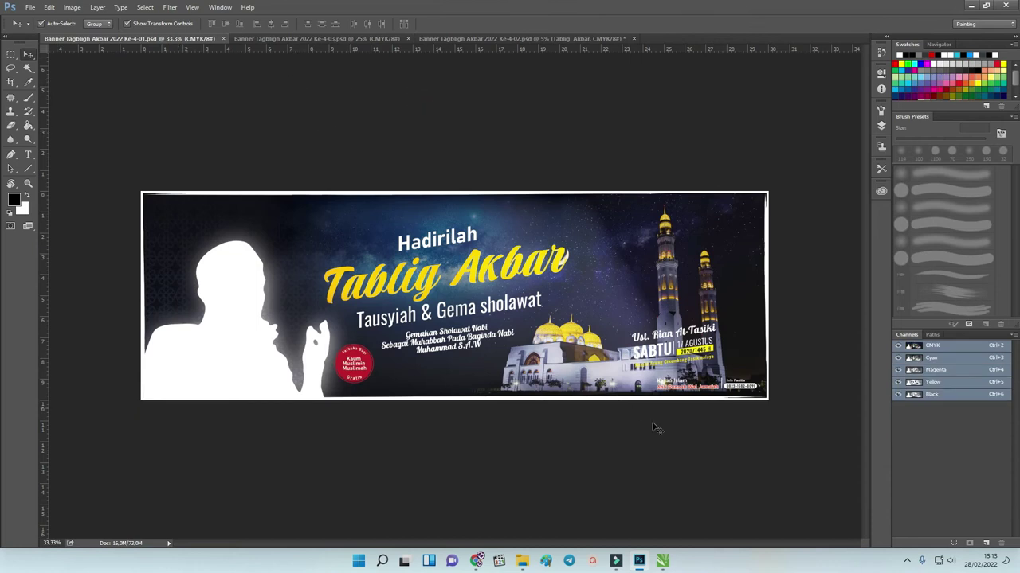
mouse_move(662, 561)
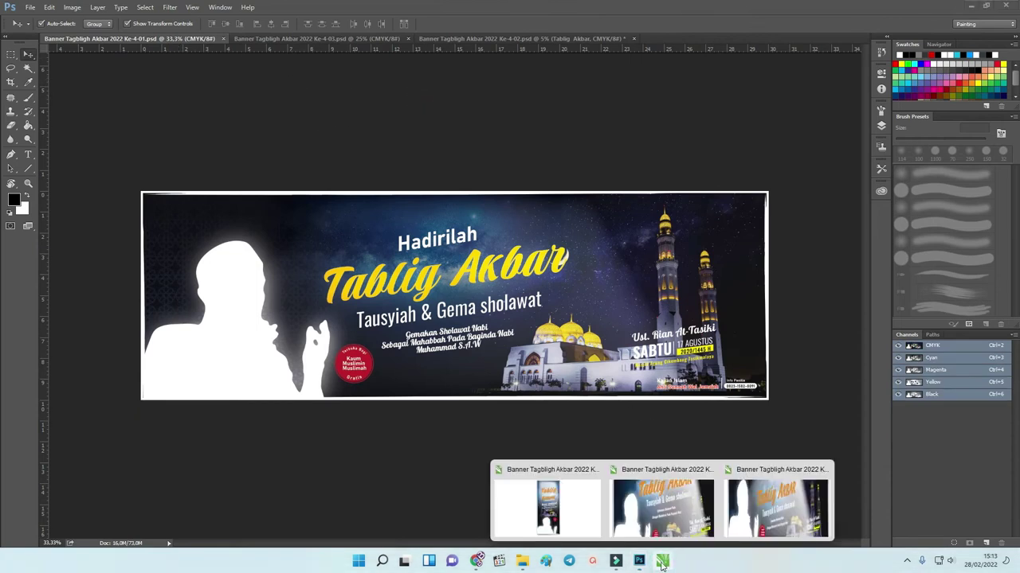
click(578, 529)
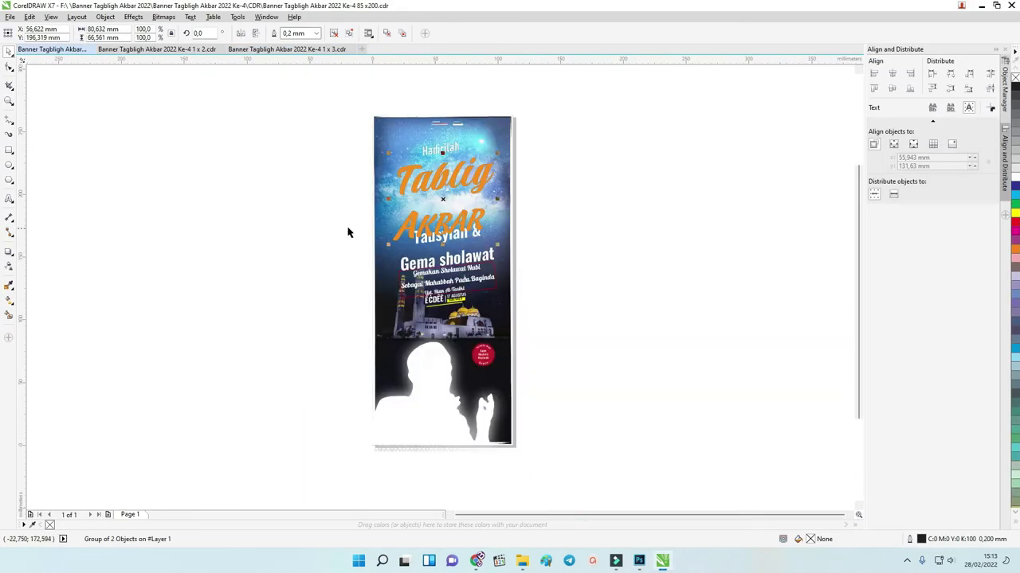
Step: Switch CorelDRAW to the 300 x 150 mm 'Banner Tagbligh Akbar 2022 Ke-4 1 x 2.cdr' document
click(549, 137)
click(483, 131)
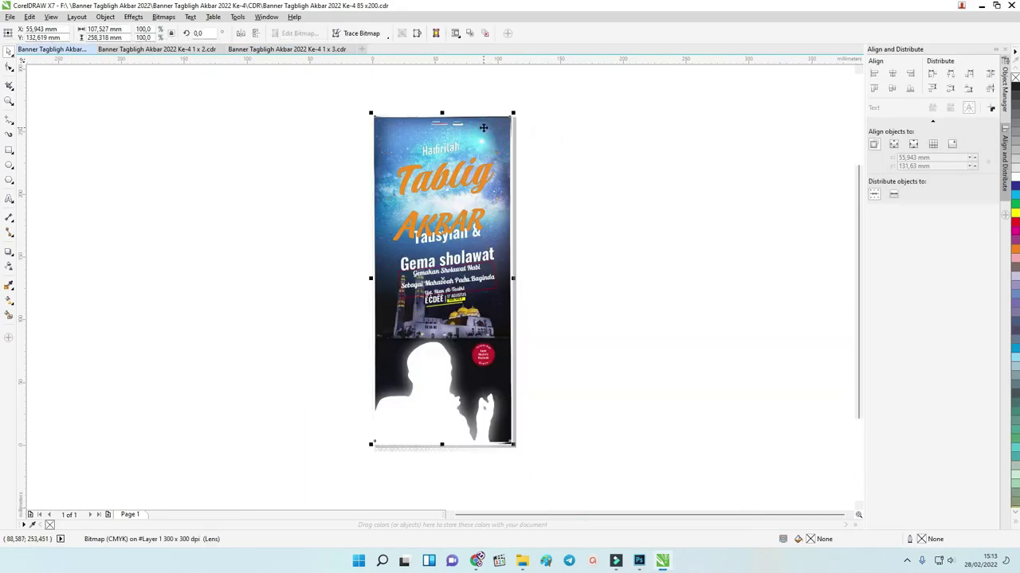
click(147, 51)
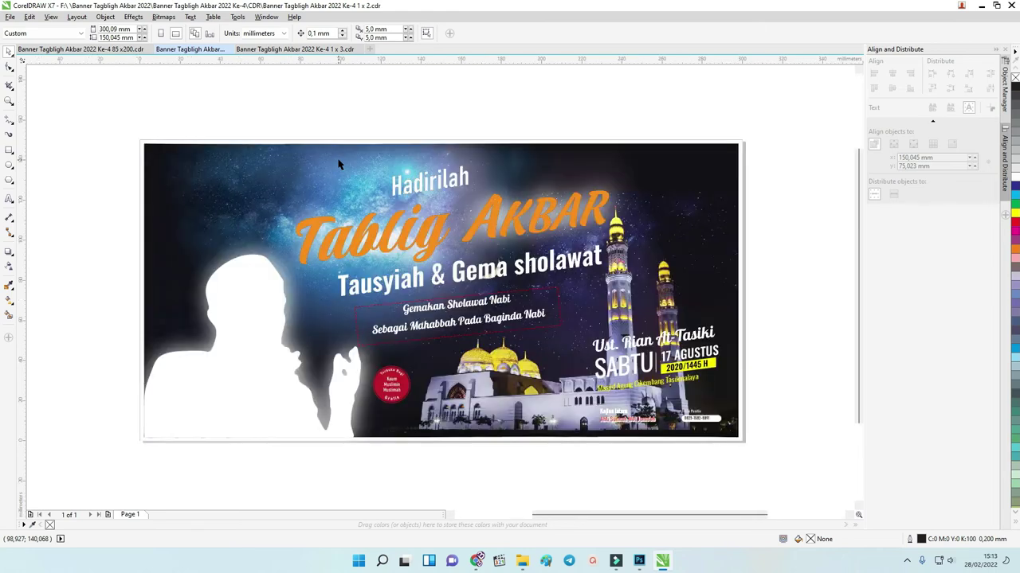
scroll(338, 165, down, 2)
click(300, 264)
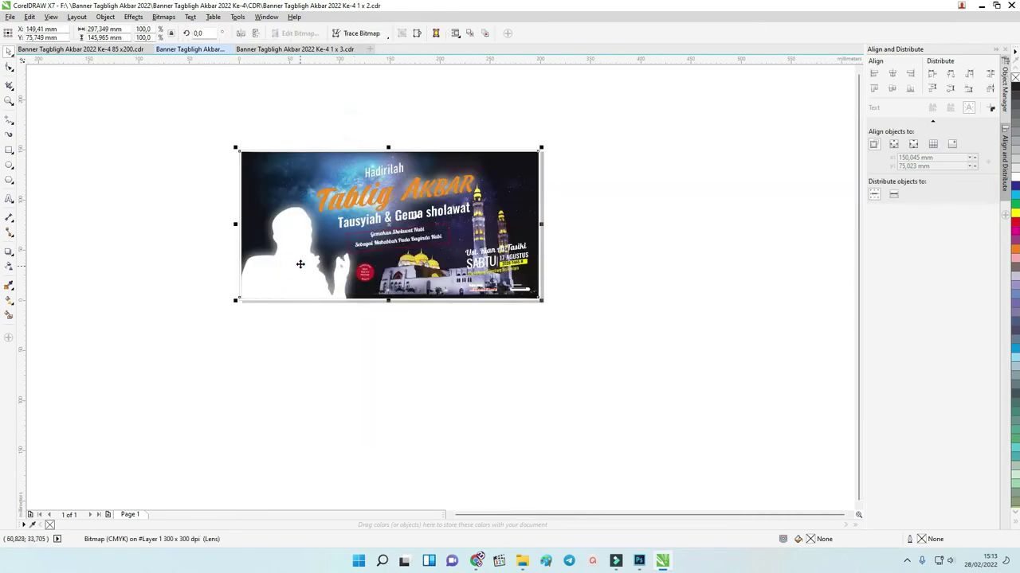
right_click(301, 258)
click(271, 324)
click(325, 335)
click(295, 245)
mouse_move(296, 271)
mouse_down()
mouse_move(318, 349)
mouse_move(327, 231)
mouse_up()
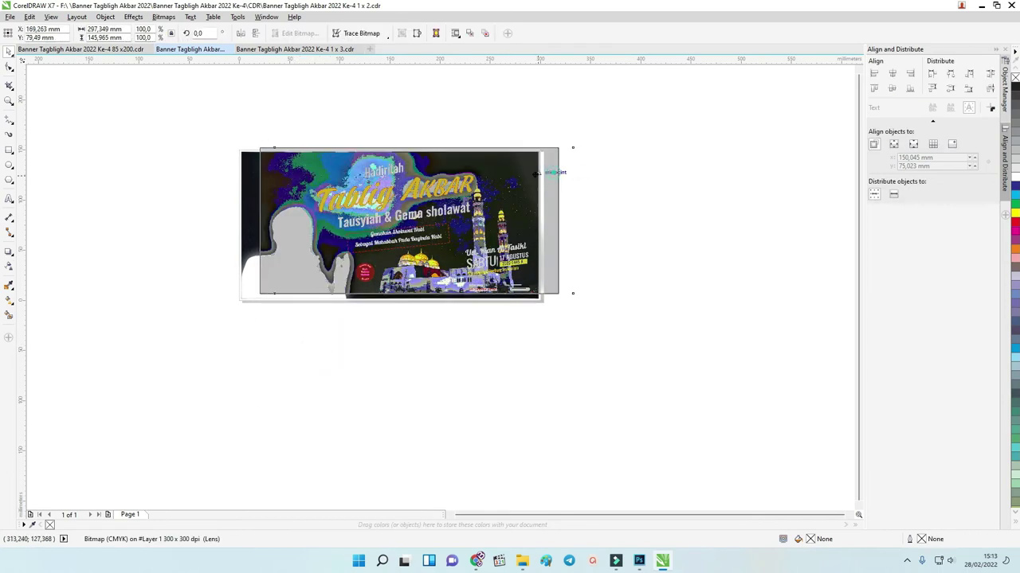
click(396, 177)
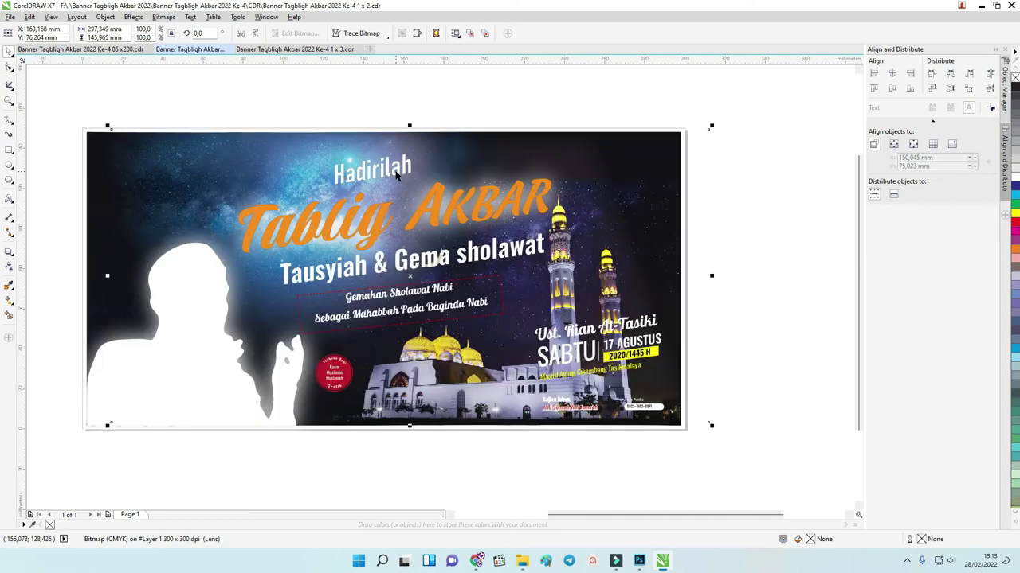
drag(528, 178, 514, 185)
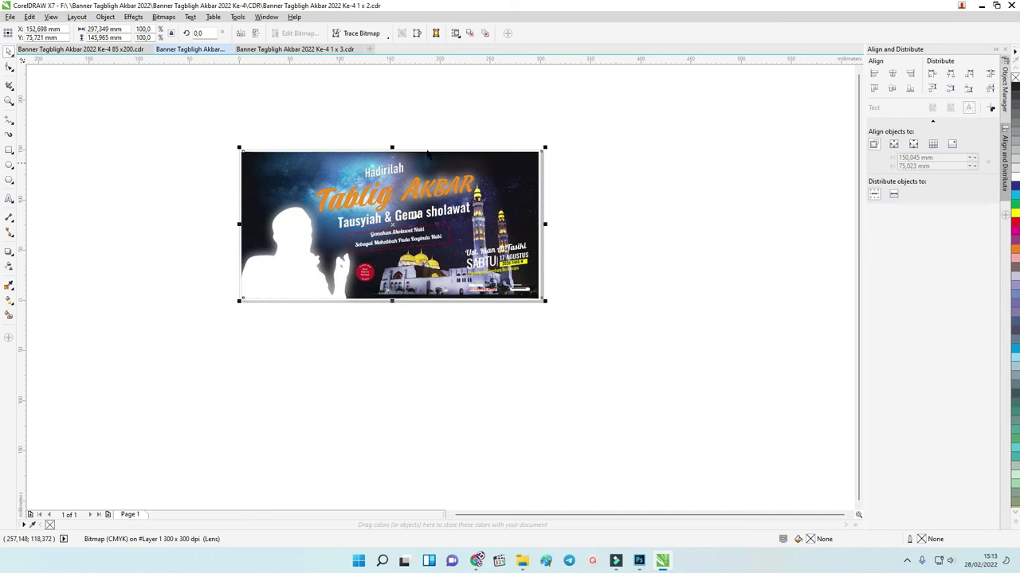
scroll(390, 116, up, 2)
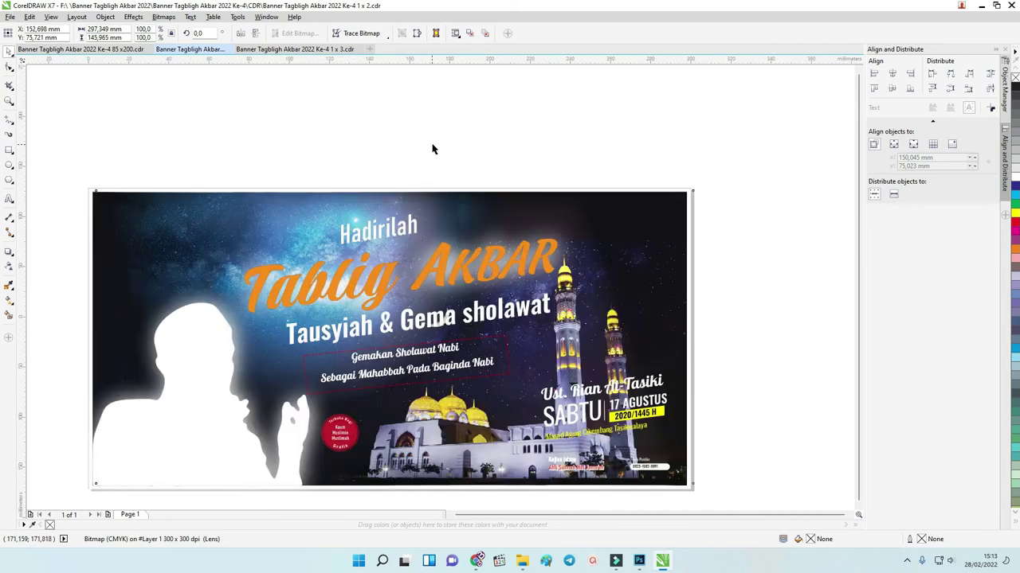
scroll(433, 148, down, 2)
mouse_move(537, 203)
mouse_down()
mouse_move(556, 226)
mouse_move(536, 205)
mouse_up()
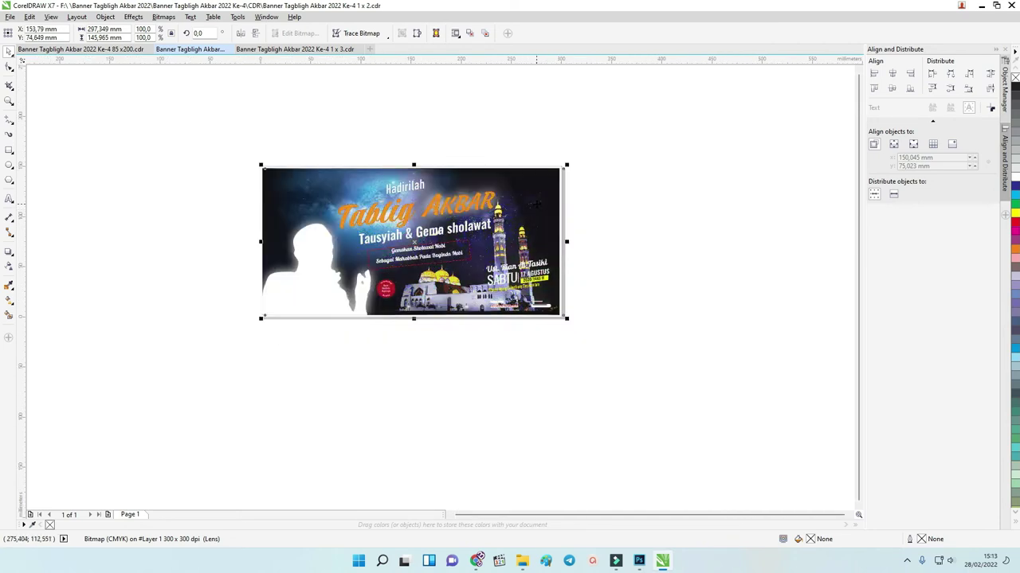
Step: Try Normal transparency on the lens layer, then set it back to Overlay
click(9, 267)
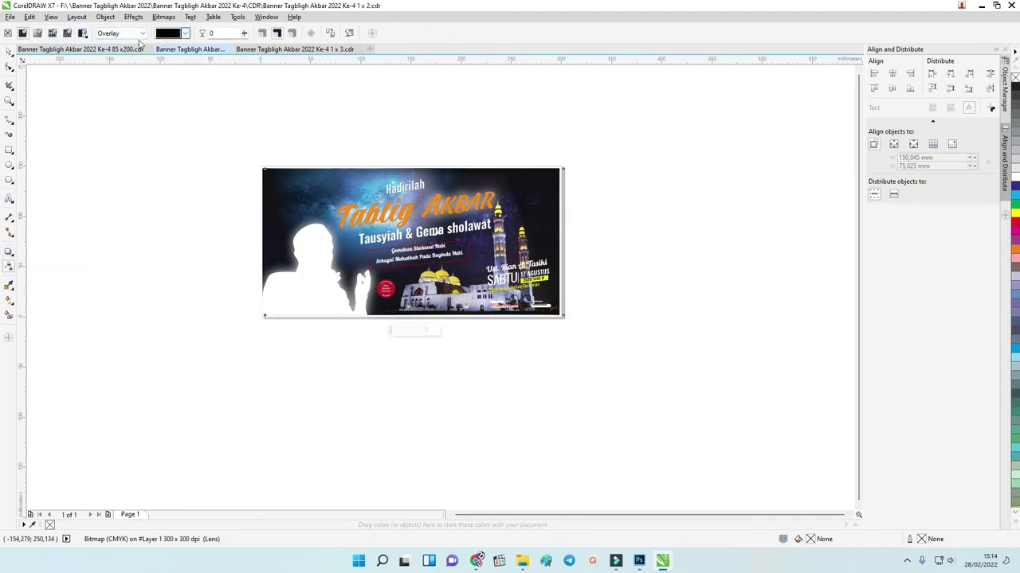
click(106, 36)
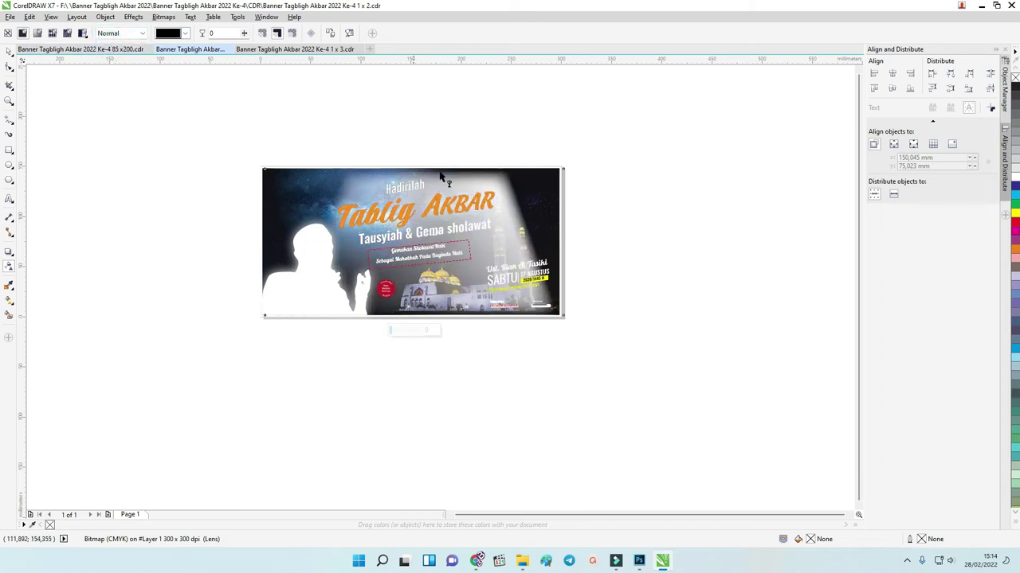
click(121, 34)
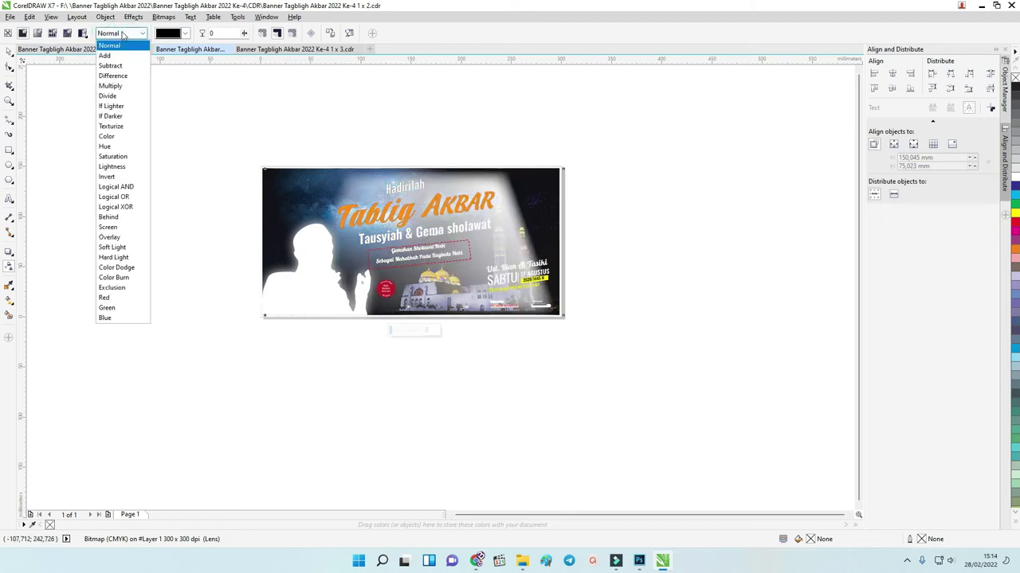
click(119, 238)
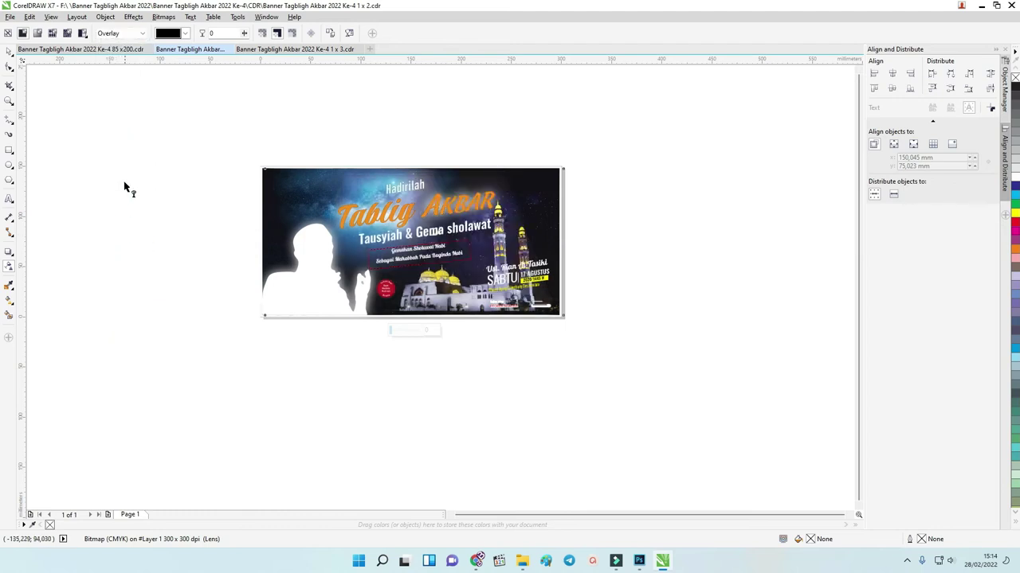
Step: Select the banner's blurred glow layer and drag it up above the banner
click(8, 52)
click(169, 87)
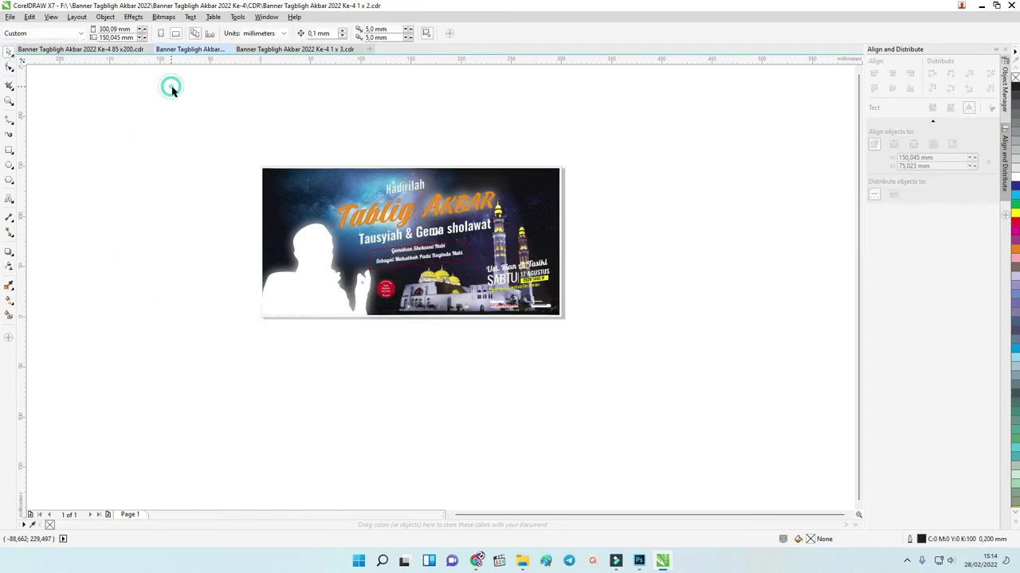
click(372, 166)
click(484, 255)
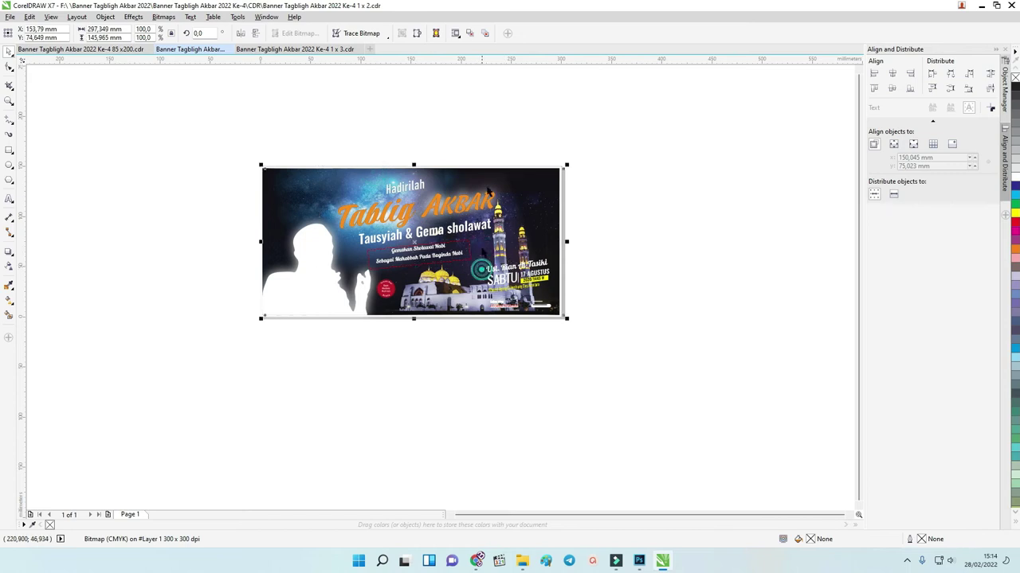
key(Escape)
scroll(478, 259, up, 3)
click(475, 259)
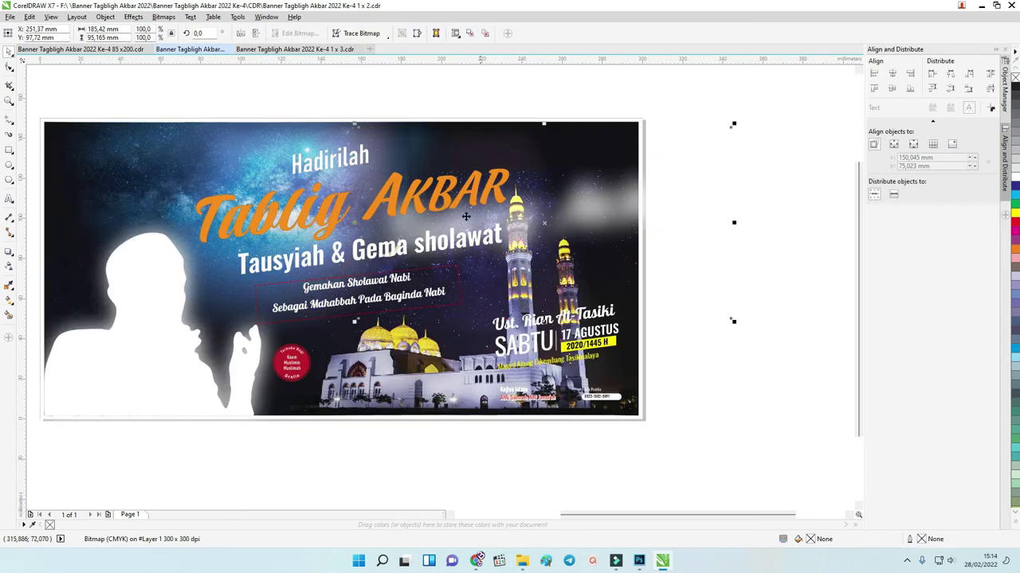
scroll(468, 215, down, 3)
mouse_move(412, 176)
mouse_down()
mouse_move(407, 159)
mouse_move(198, 89)
mouse_up()
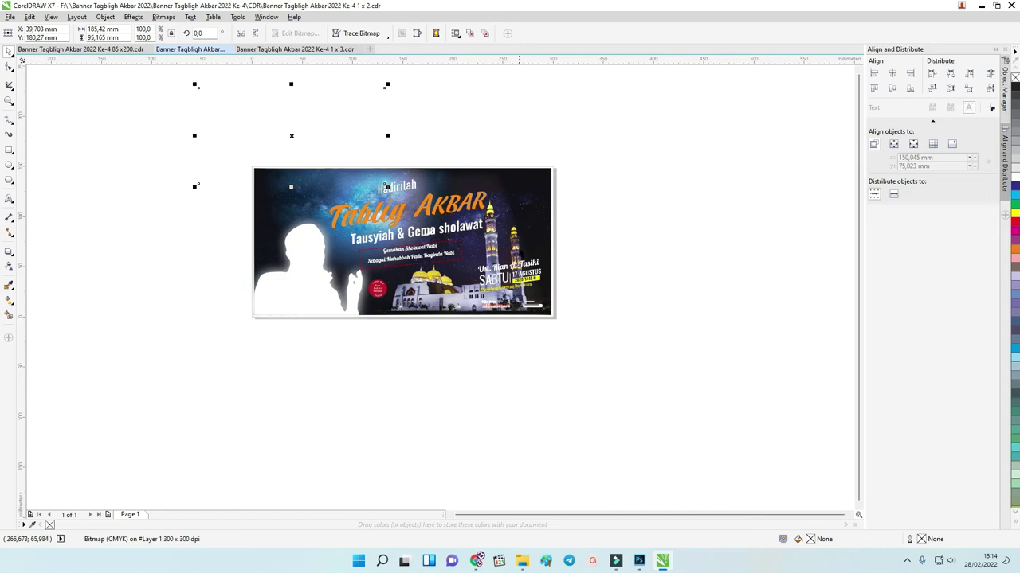
Step: Test-move the lens layer below the banner, undo both moves, and pick the Rectangle tool
click(561, 247)
drag(560, 244, 467, 380)
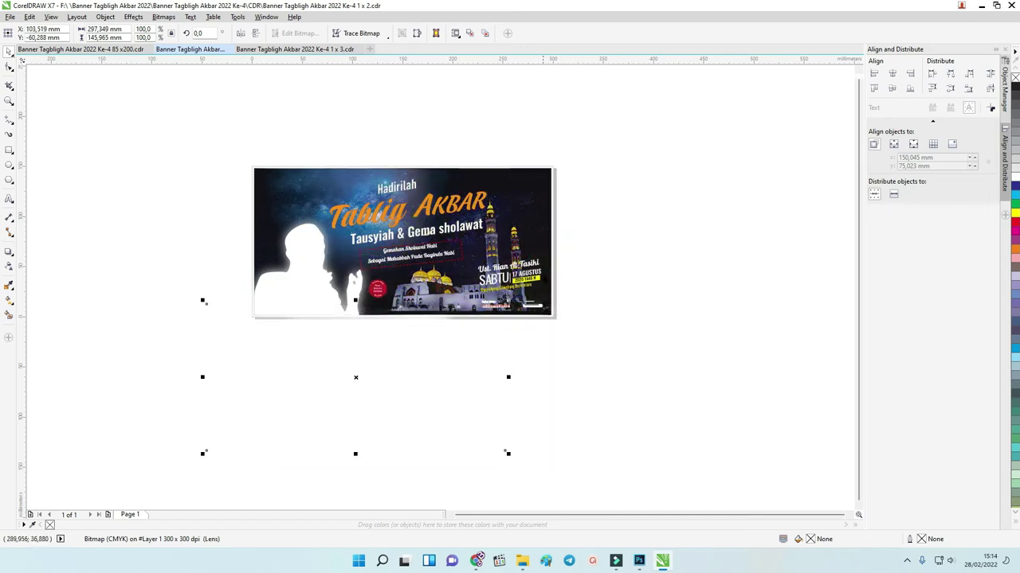
key(ctrl+z)
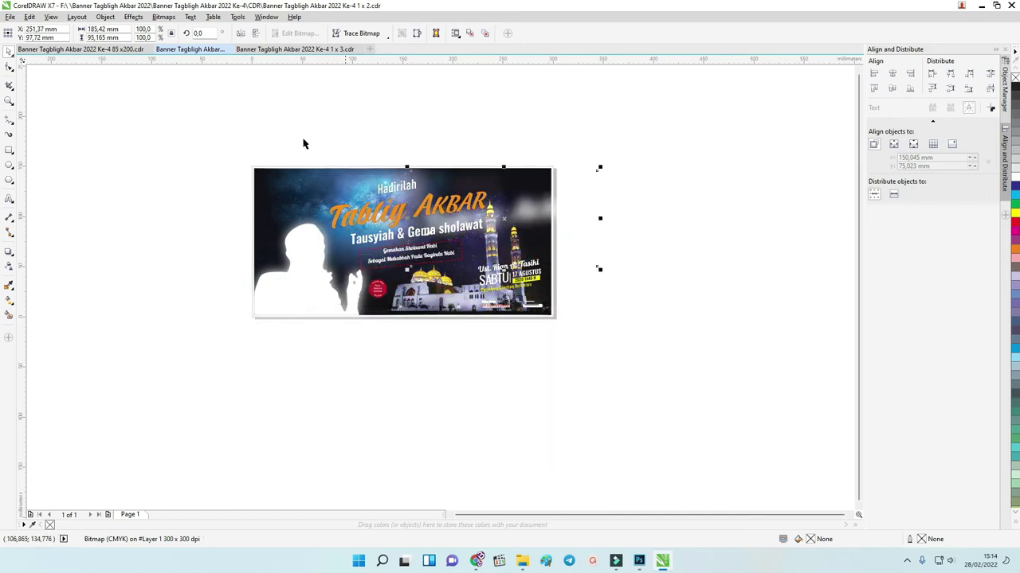
click(296, 131)
key(Tab)
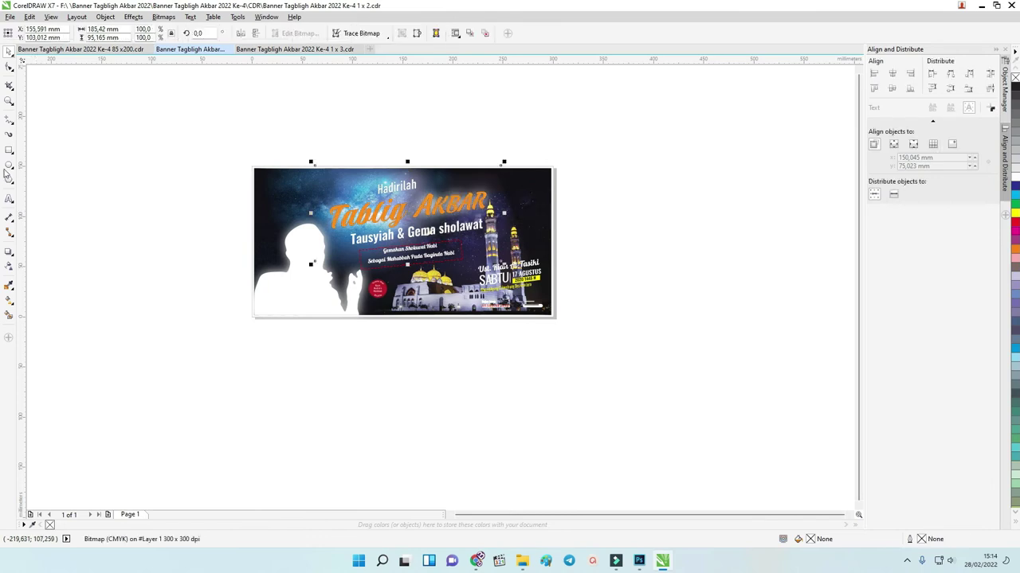
click(8, 150)
scroll(231, 198, down, 2)
Step: Draw a large borderless rectangle around the banner, send it behind, and fill it black
drag(173, 110, 558, 386)
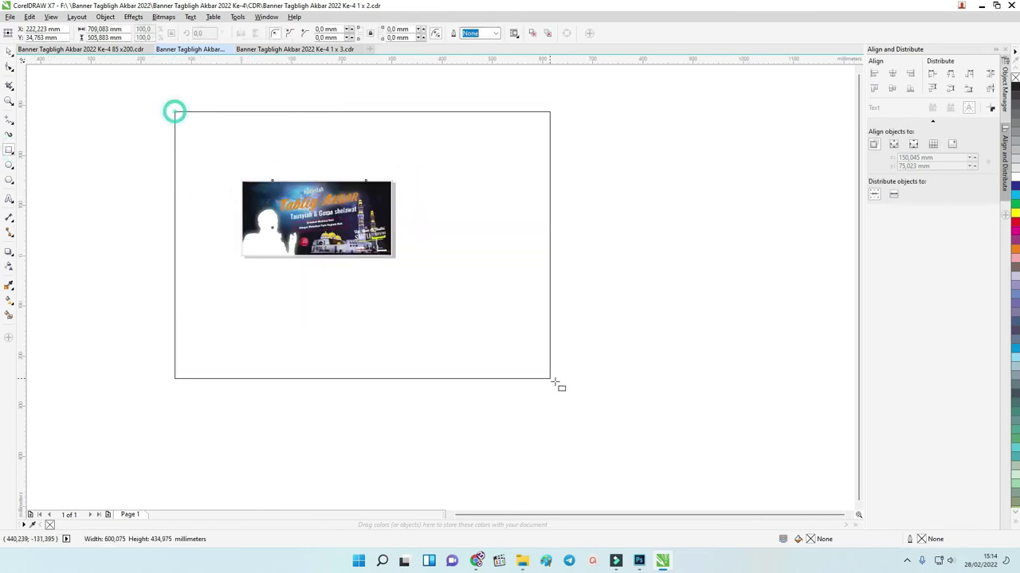
click(1015, 93)
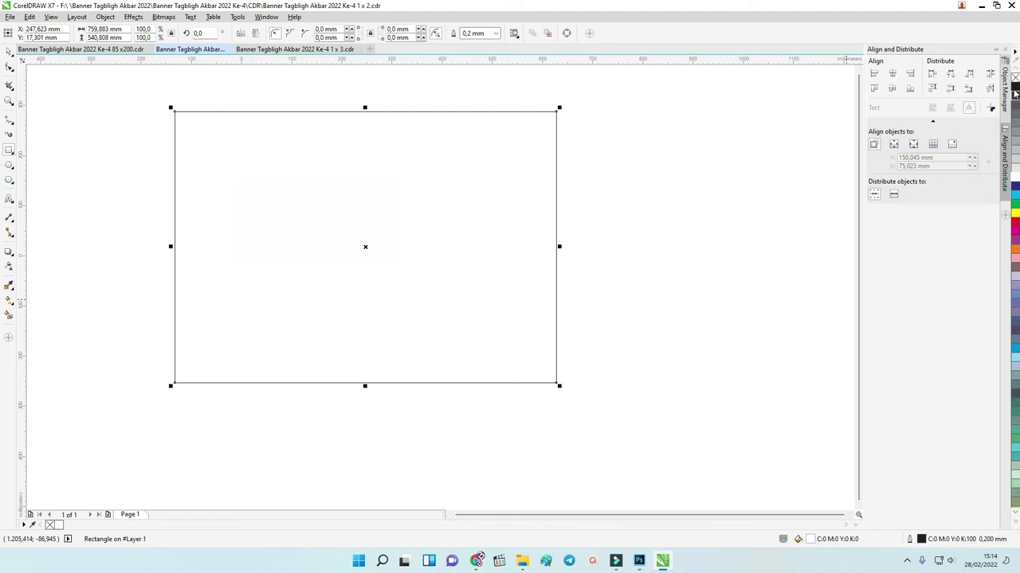
right_click(1014, 77)
key(shift+Page_Down)
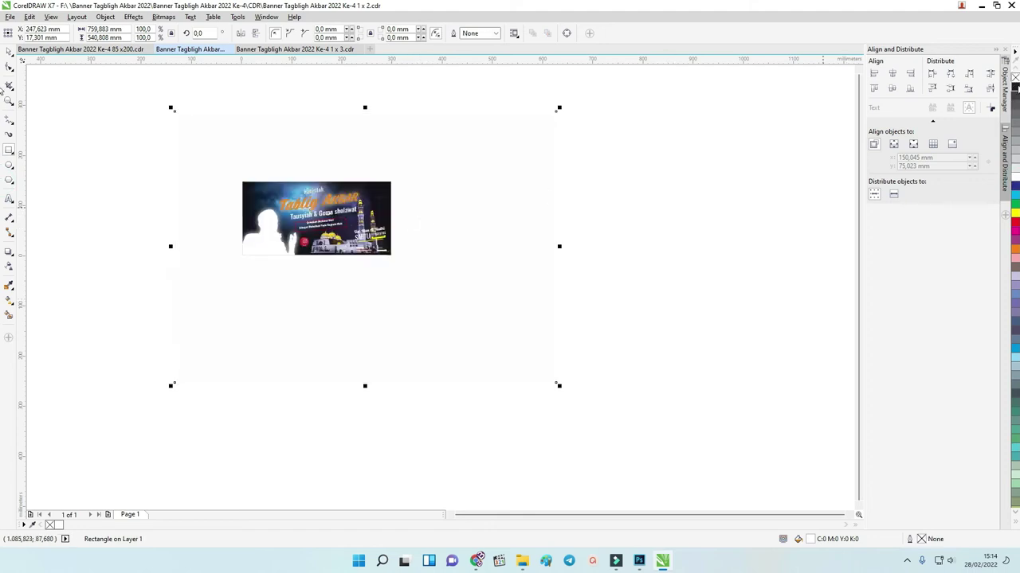
click(1015, 86)
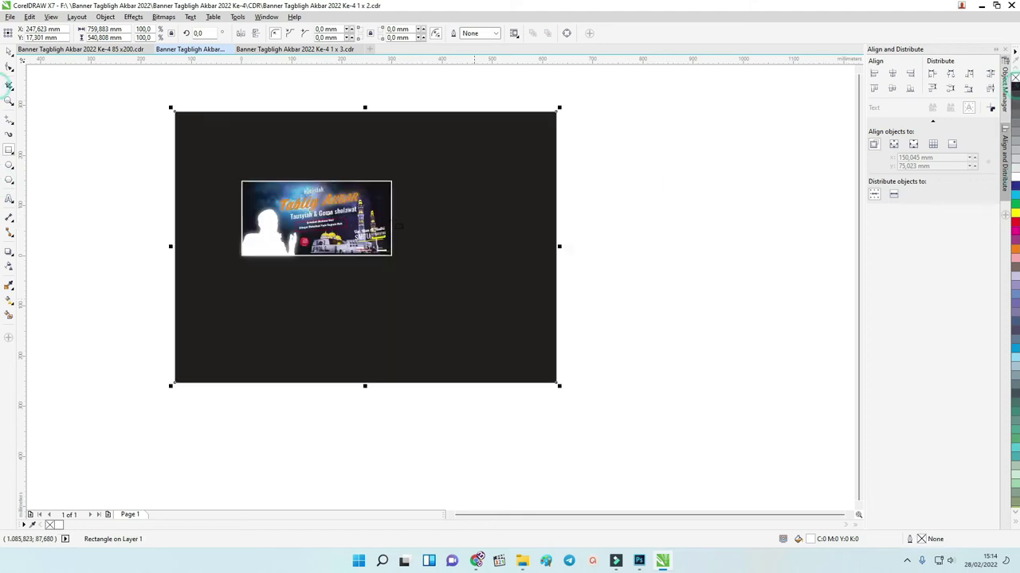
Step: Pull the grey lens, Tablig AKBAR text, glow and night mosque photo layers apart
click(50, 86)
scroll(385, 205, up, 2)
mouse_move(375, 186)
mouse_down()
mouse_move(454, 197)
mouse_move(451, 341)
mouse_up()
click(432, 185)
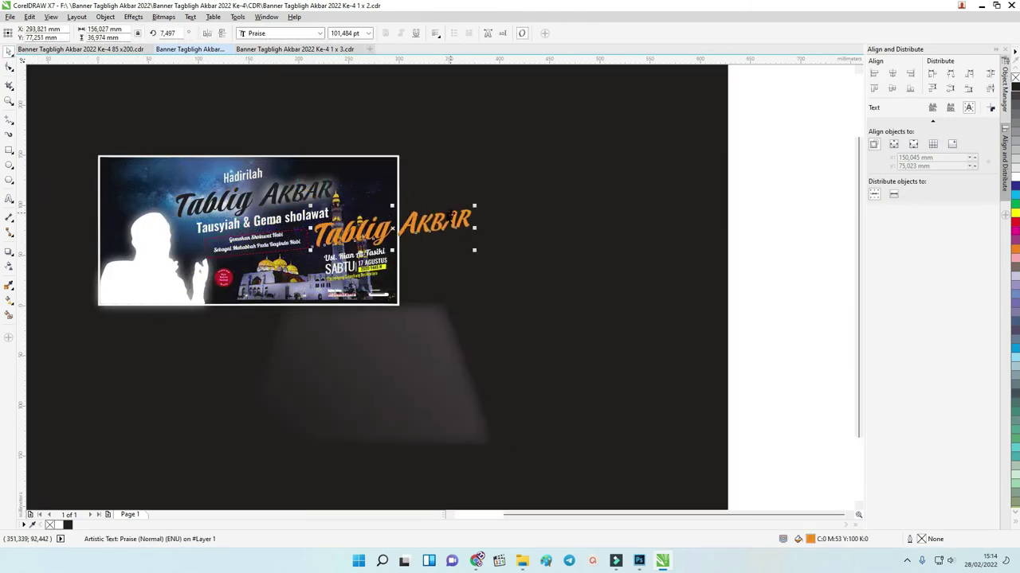
drag(311, 182, 450, 210)
mouse_move(375, 198)
mouse_down()
mouse_move(375, 154)
mouse_move(363, 191)
mouse_up()
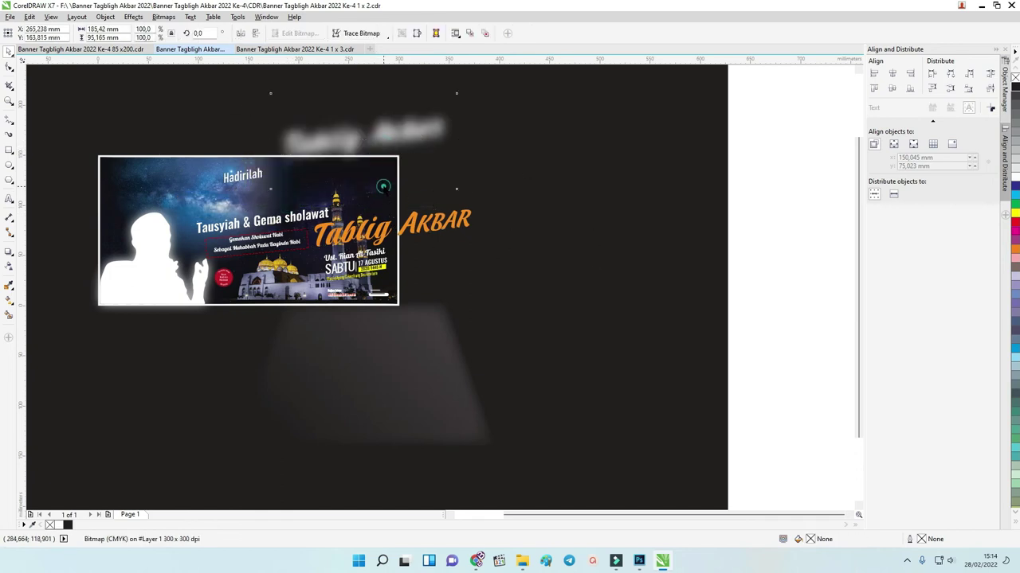
drag(412, 279, 624, 295)
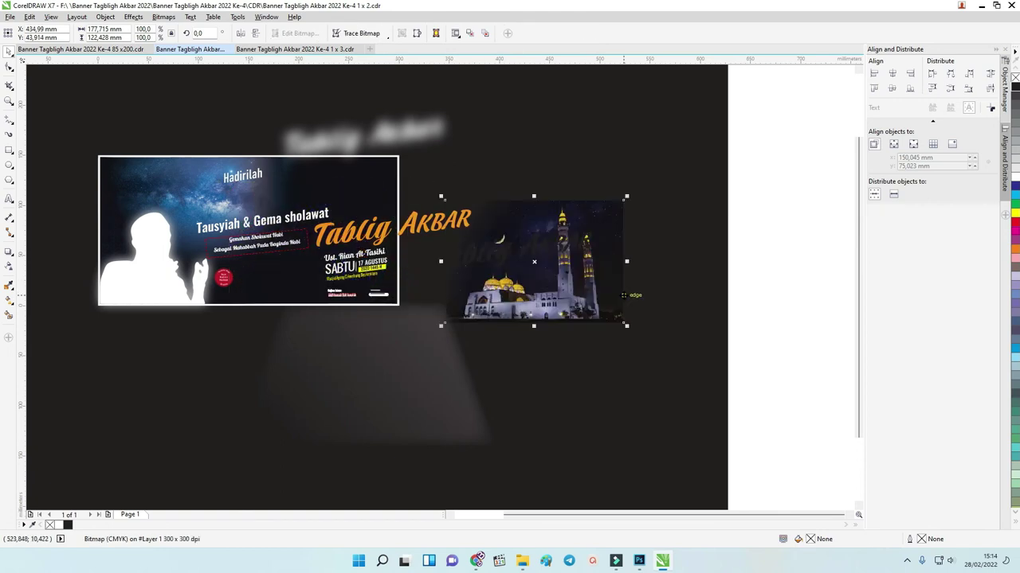
drag(565, 312, 497, 371)
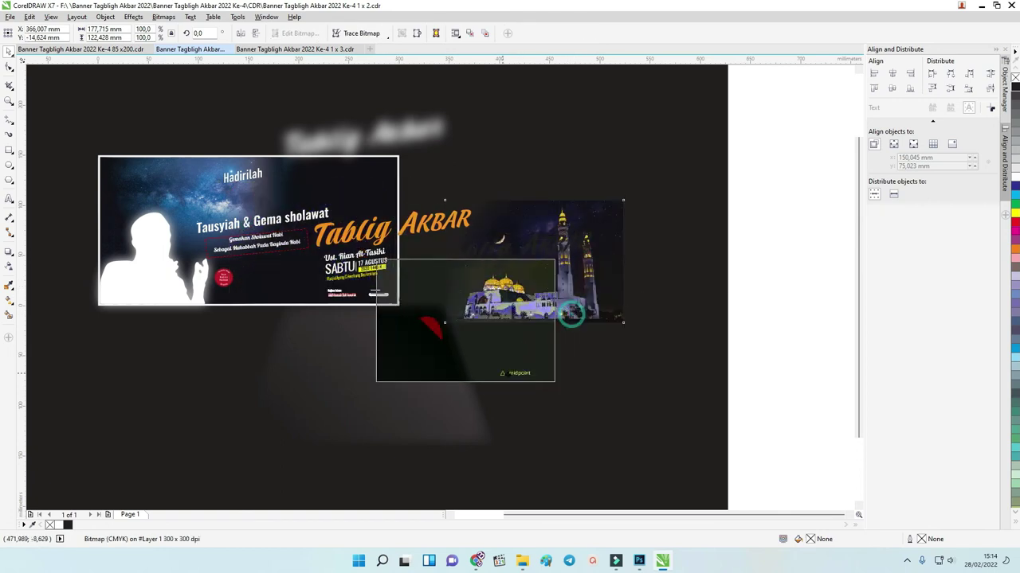
key(ctrl+z)
key(ctrl+z)
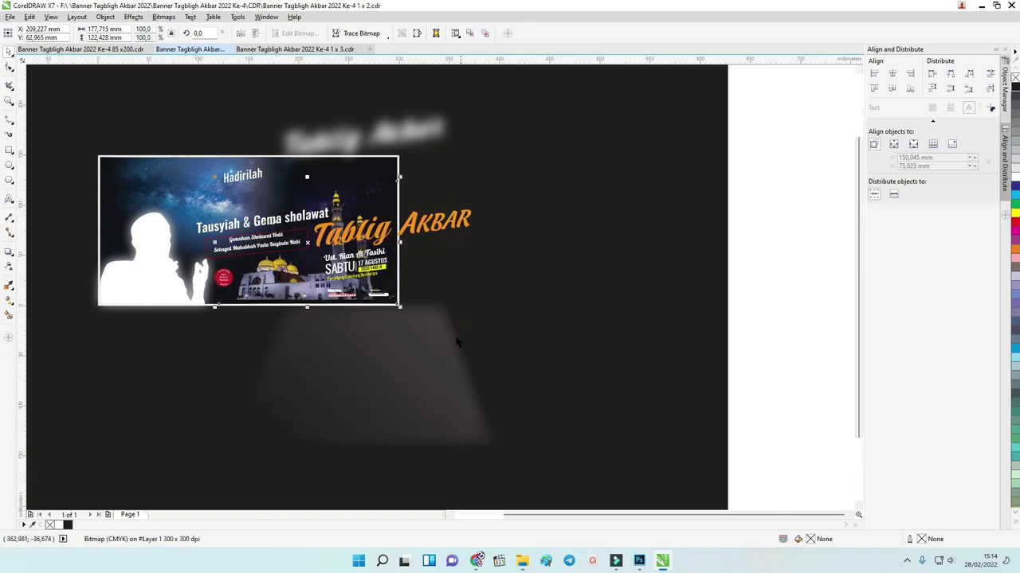
drag(584, 309, 614, 314)
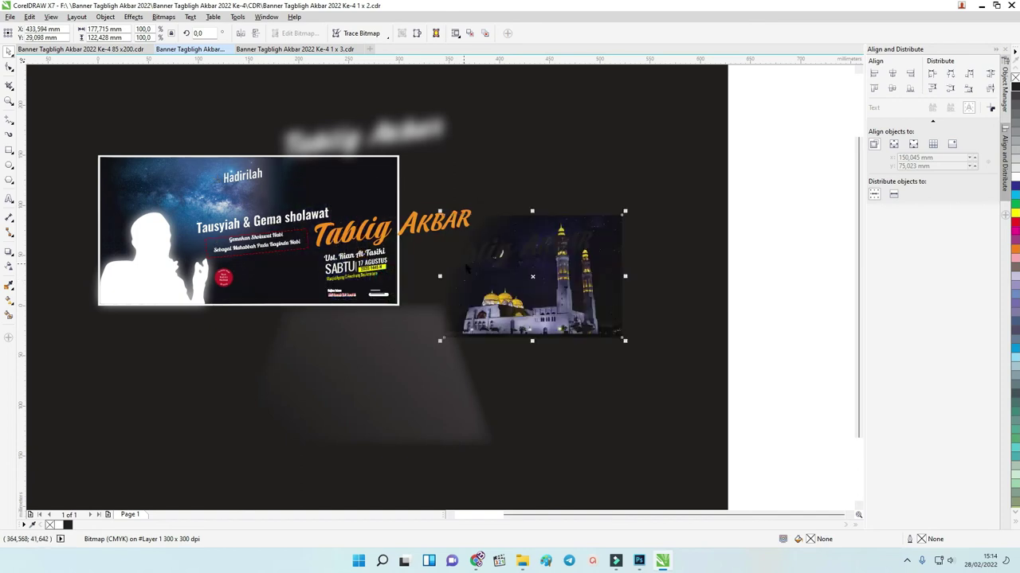
Step: Shift the sky lens layers, then reassemble sky, mosque photo, text and lens in the banner
drag(112, 169, 100, 320)
drag(204, 346, 149, 119)
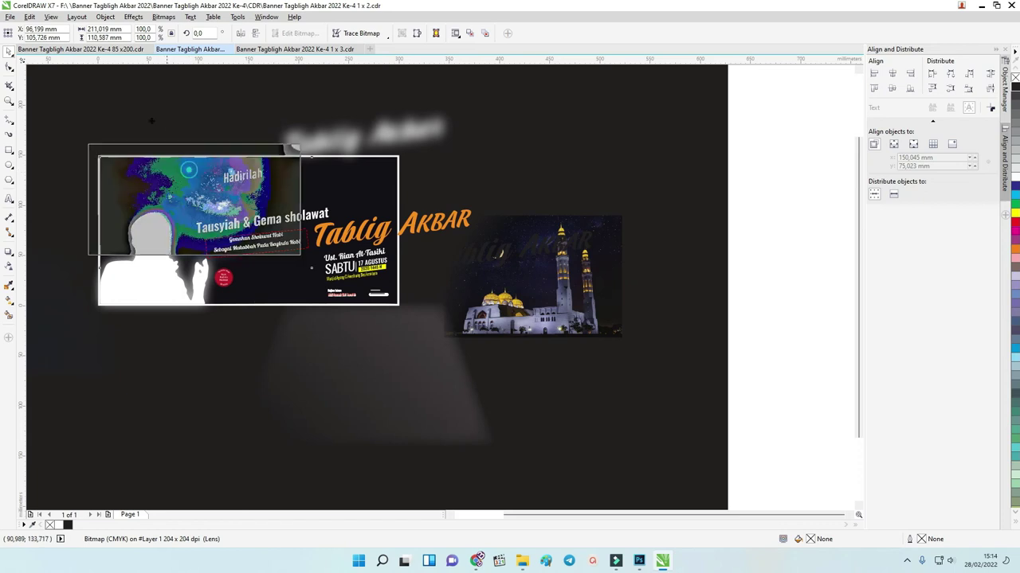
drag(221, 171, 146, 154)
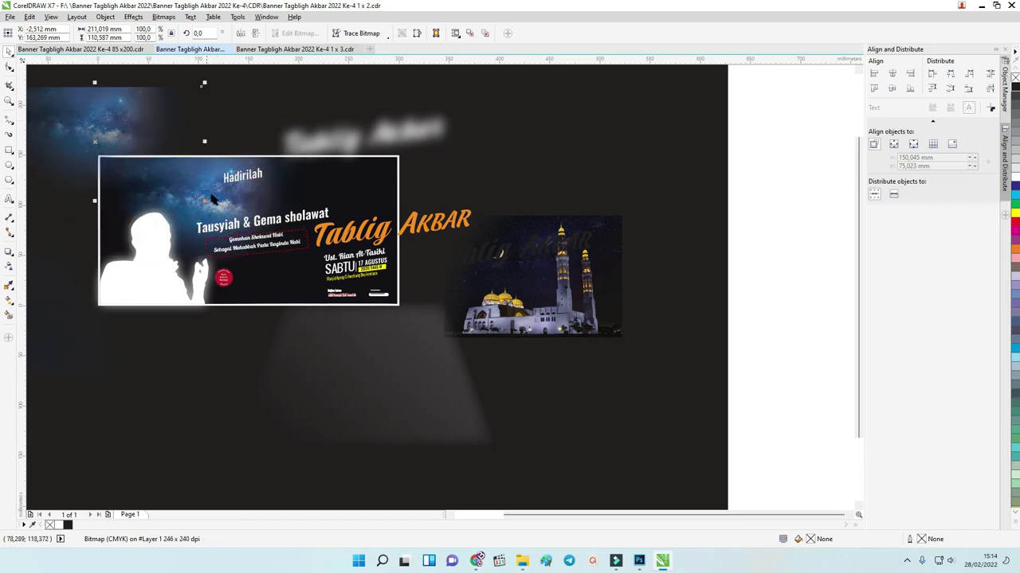
drag(214, 201, 239, 191)
drag(534, 274, 323, 259)
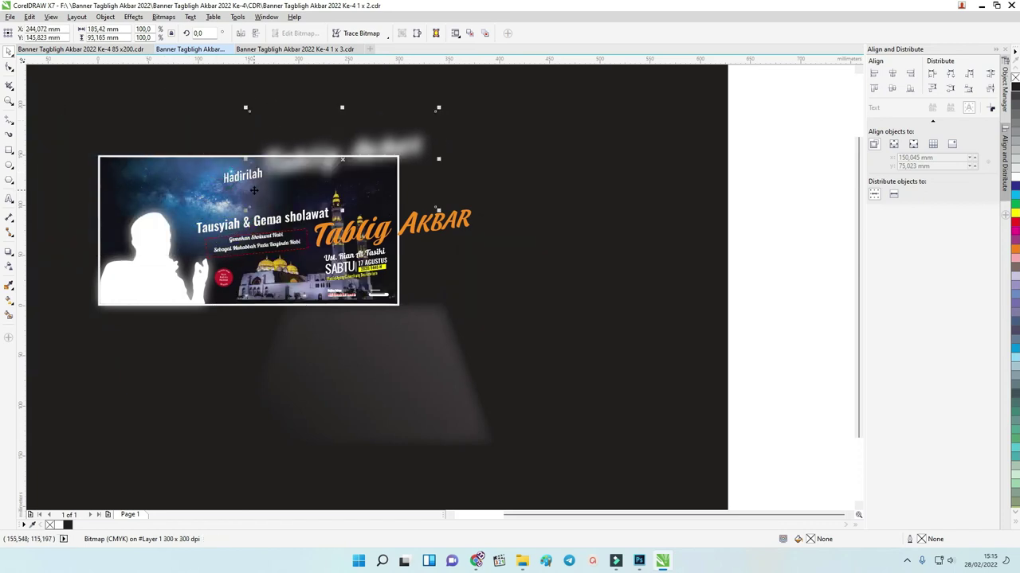
drag(374, 231, 238, 199)
mouse_move(331, 376)
mouse_down()
mouse_move(330, 242)
mouse_move(251, 230)
mouse_up()
click(255, 239)
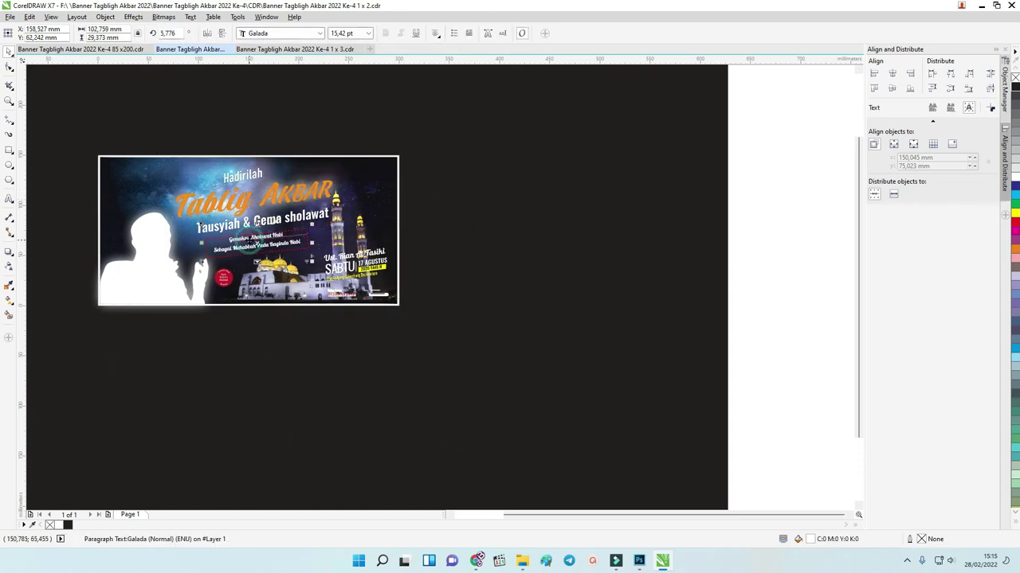
click(142, 239)
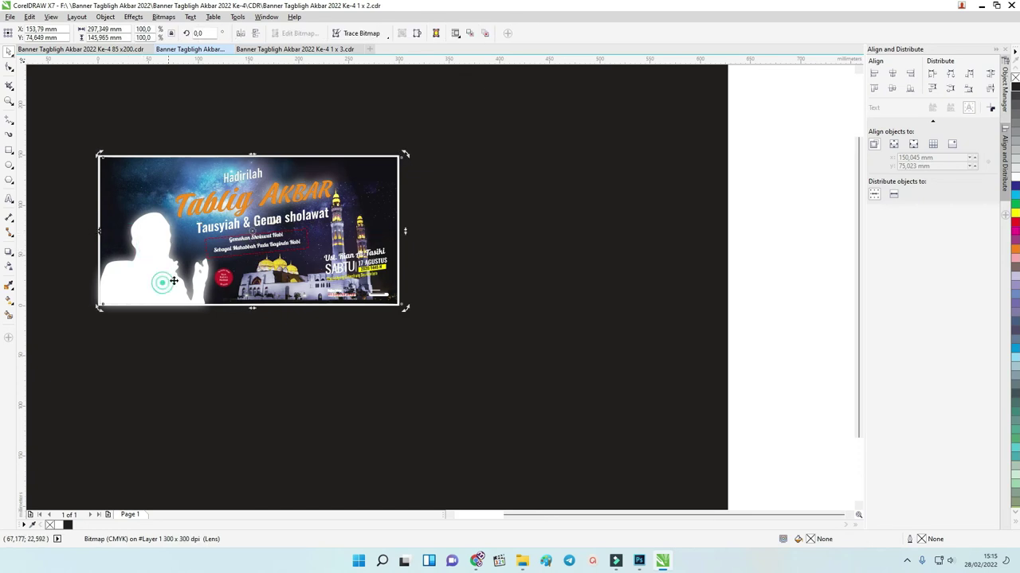
Step: Marquee-select the two-object silhouette group at the banner's left edge
scroll(197, 275, down, 2)
drag(187, 299, 60, 227)
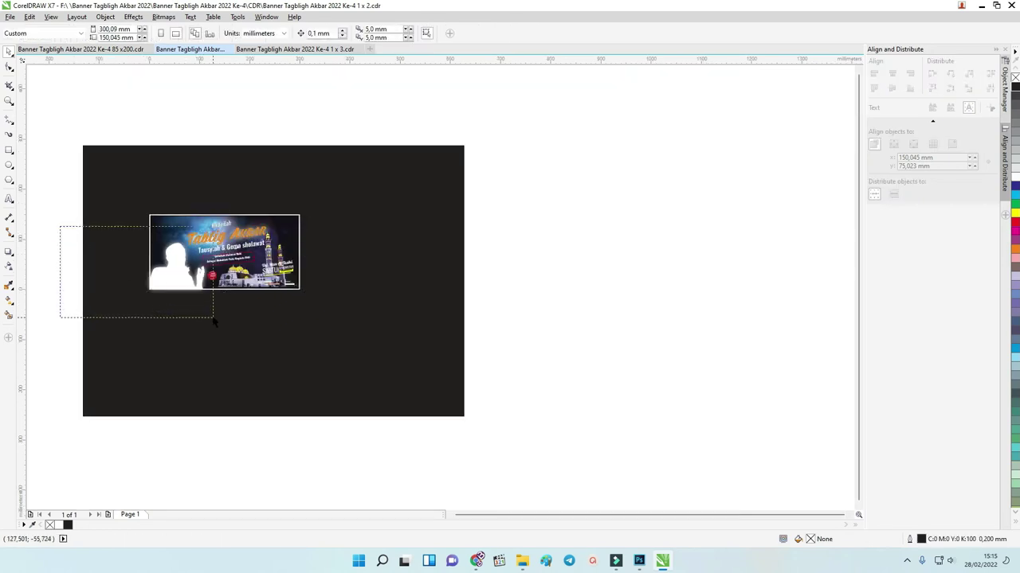
drag(196, 304, 212, 315)
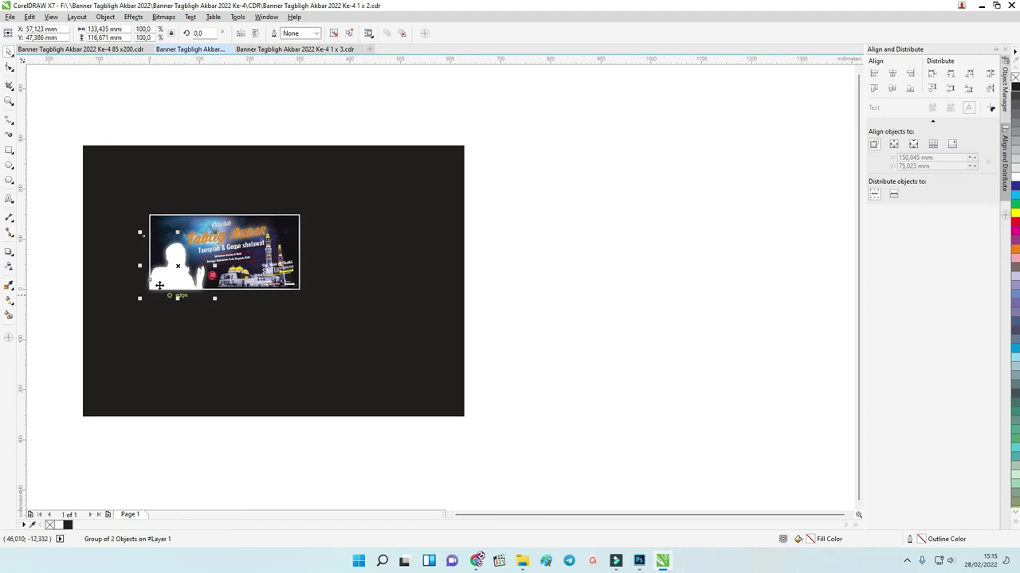
click(55, 204)
scroll(136, 252, up, 2)
mouse_move(211, 291)
mouse_down()
mouse_move(190, 317)
mouse_move(225, 297)
mouse_up()
right_click(226, 289)
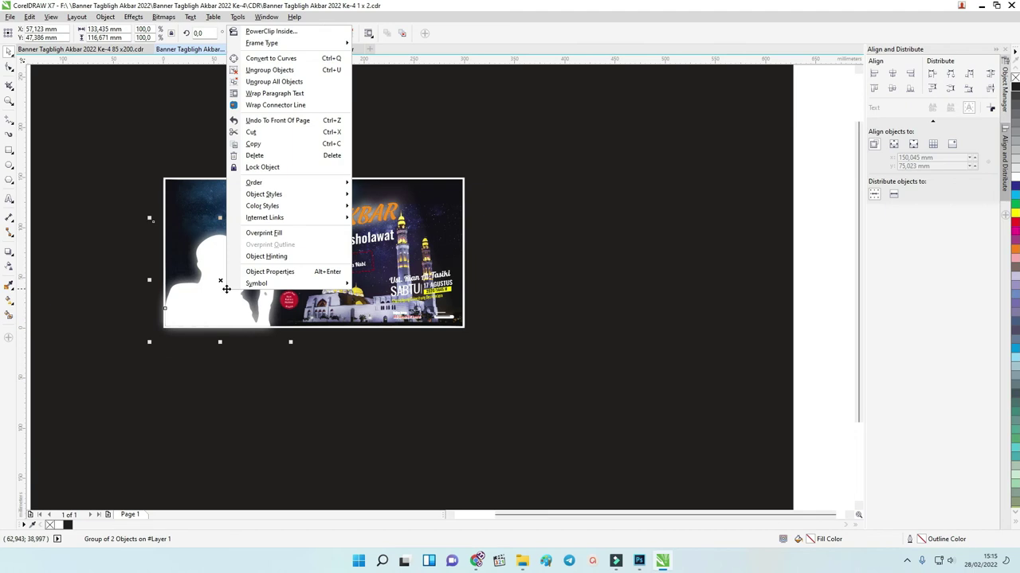
click(273, 94)
Step: Move the silhouette group below the banner, ungroup it, and pull the white curve right
drag(224, 297, 250, 389)
right_click(245, 382)
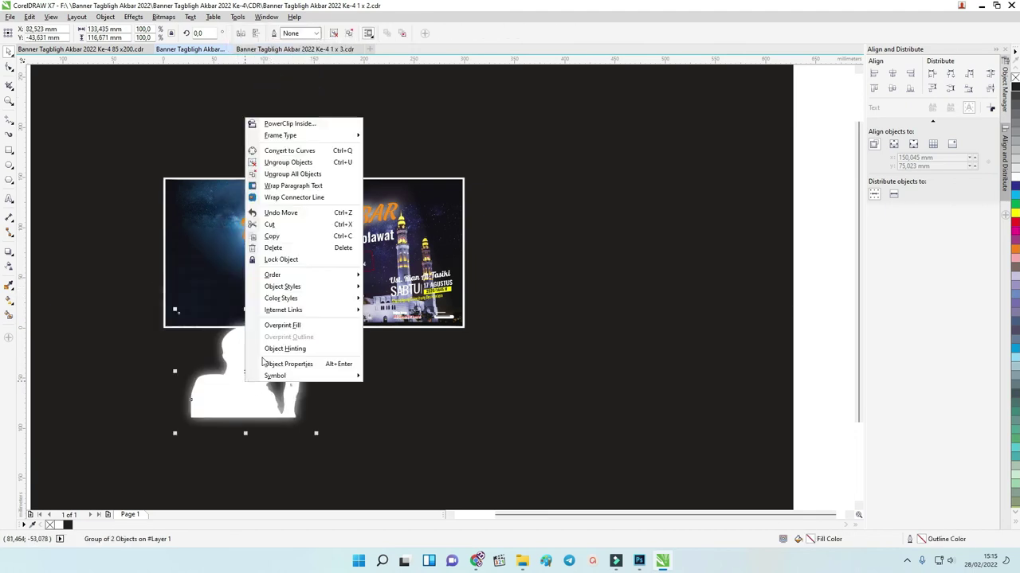
click(293, 197)
drag(245, 406, 391, 402)
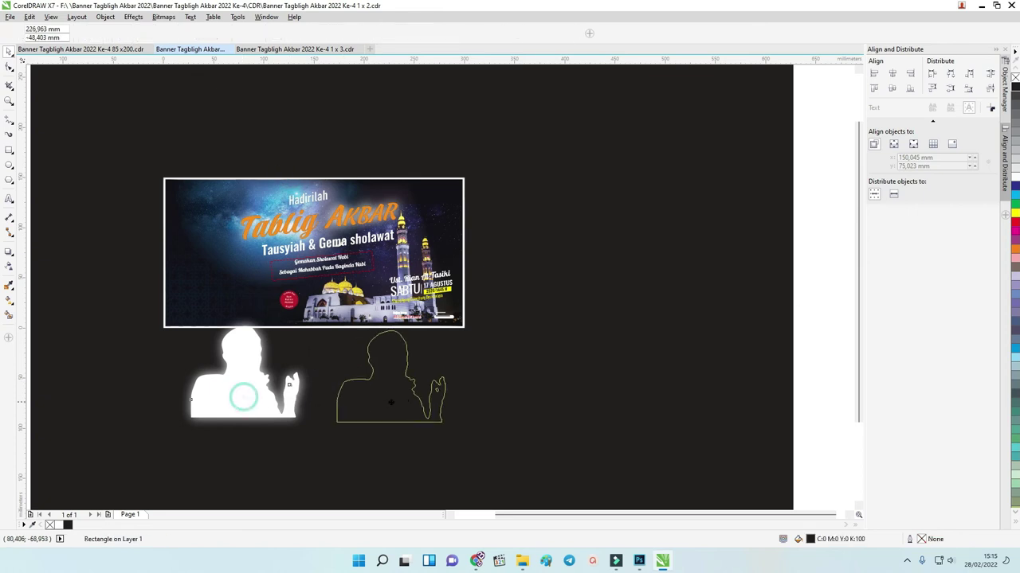
Step: Nudge the white silhouette into place beside the blurred glow copy
scroll(374, 398, up, 3)
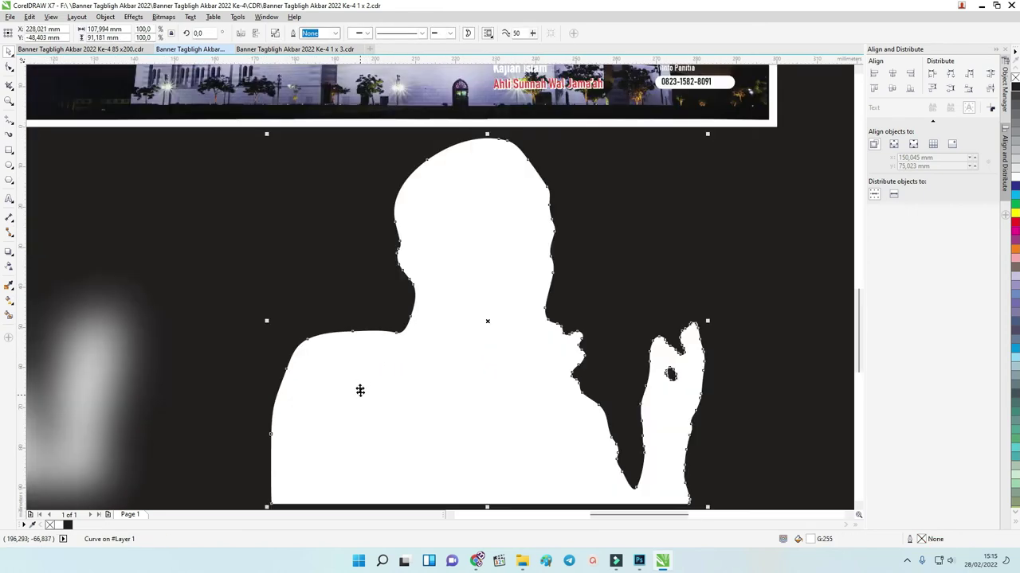
scroll(360, 386, down, 2)
scroll(361, 381, down, 2)
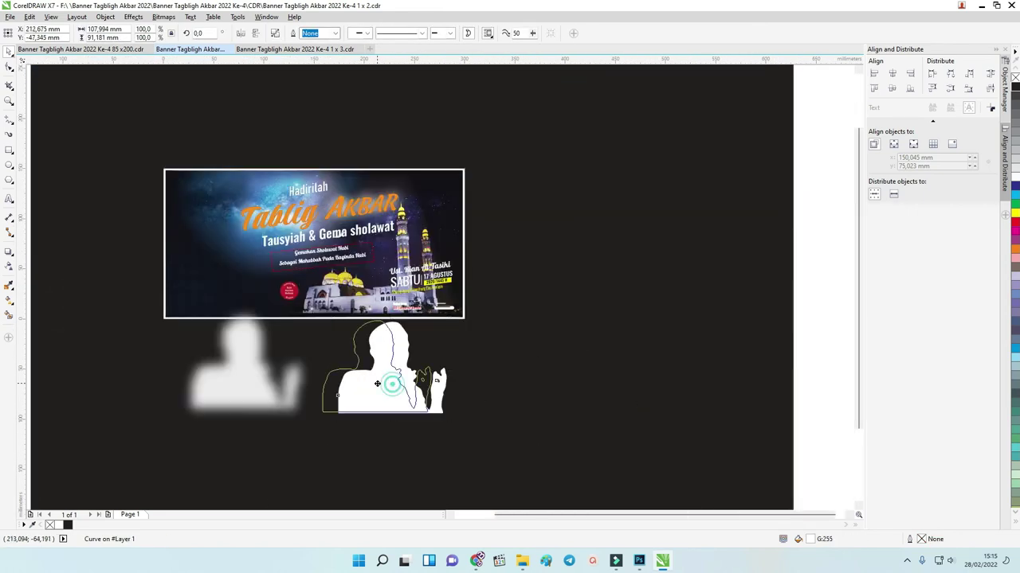
drag(393, 386, 378, 385)
scroll(377, 374, up, 2)
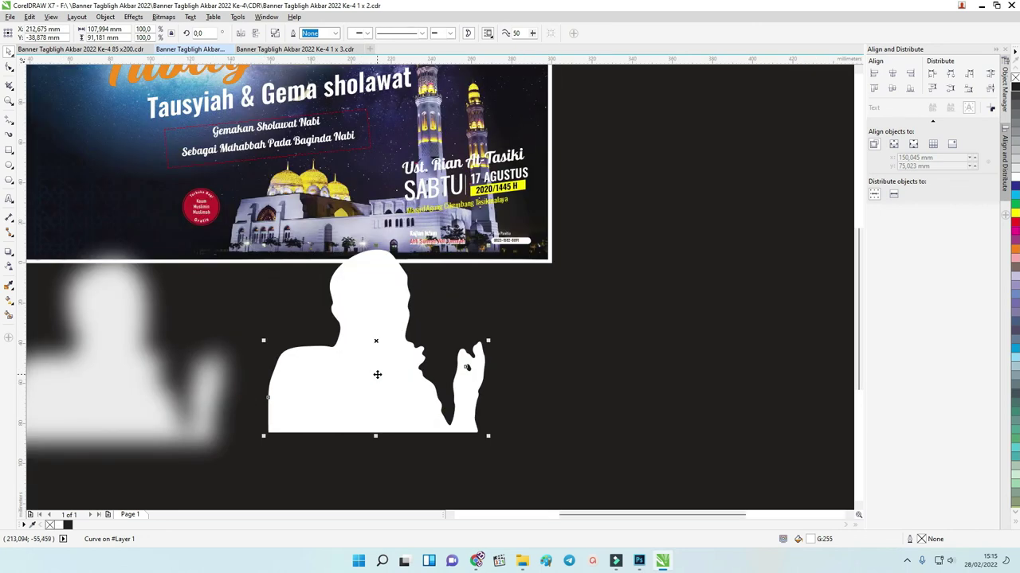
drag(377, 374, 378, 387)
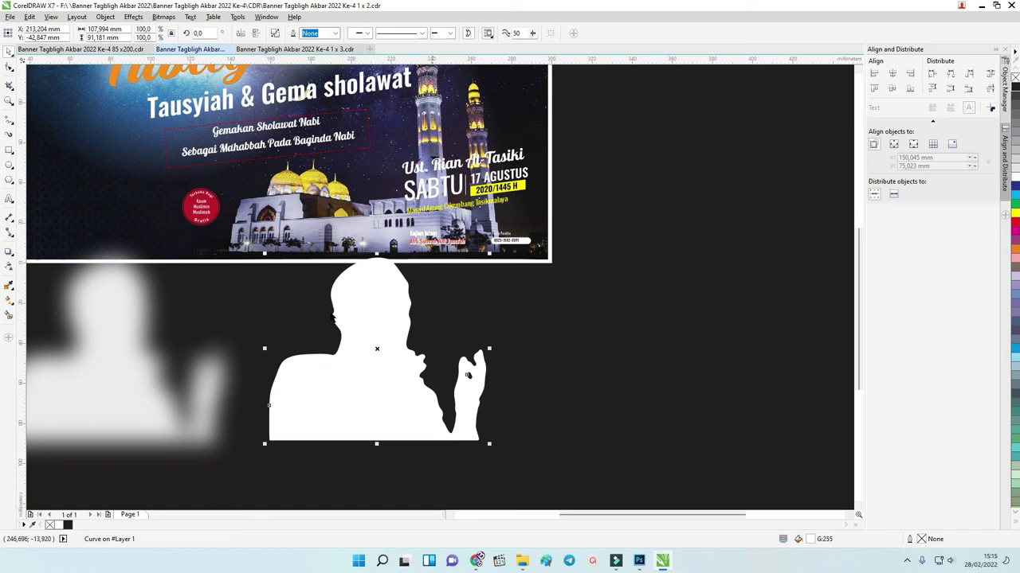
scroll(367, 317, down, 2)
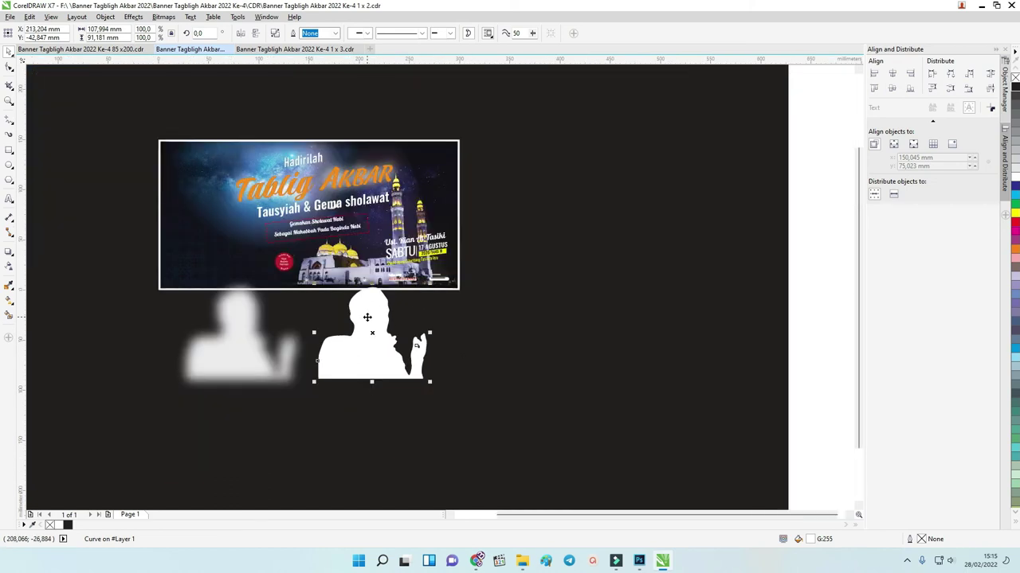
scroll(367, 317, up, 2)
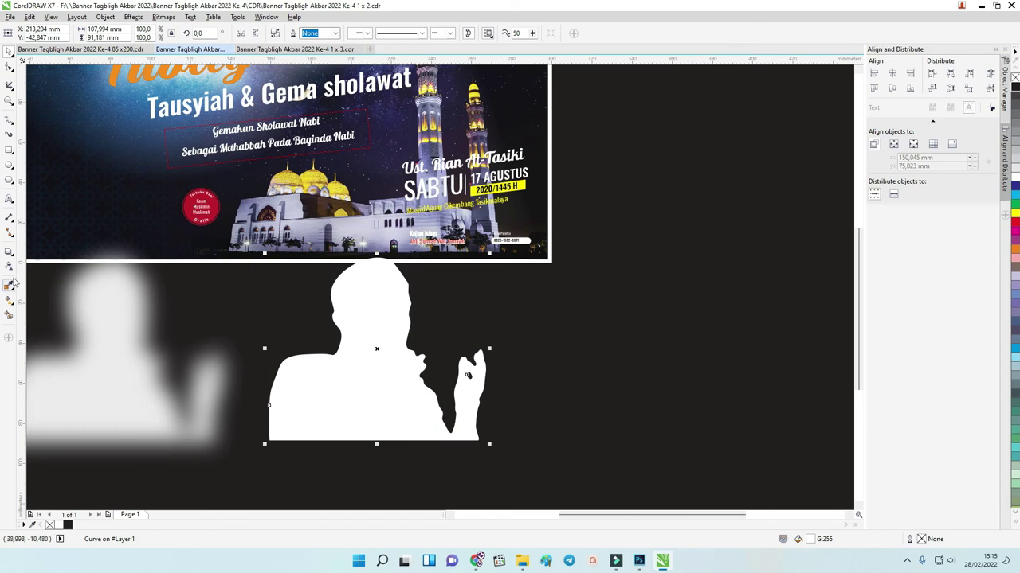
Step: Give the silhouette a white glow preset drop shadow blended as Overlay
click(9, 250)
click(10, 252)
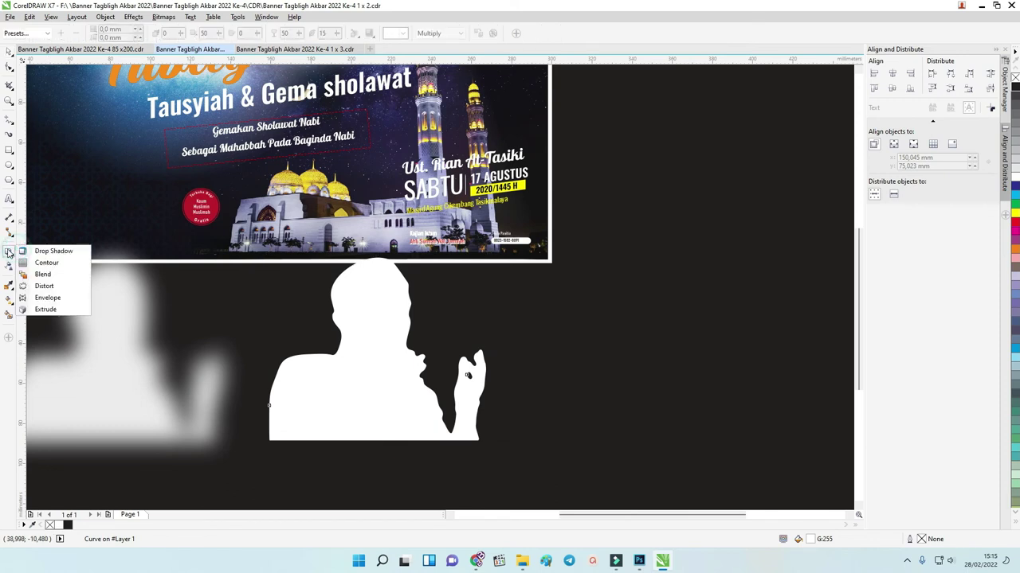
click(51, 251)
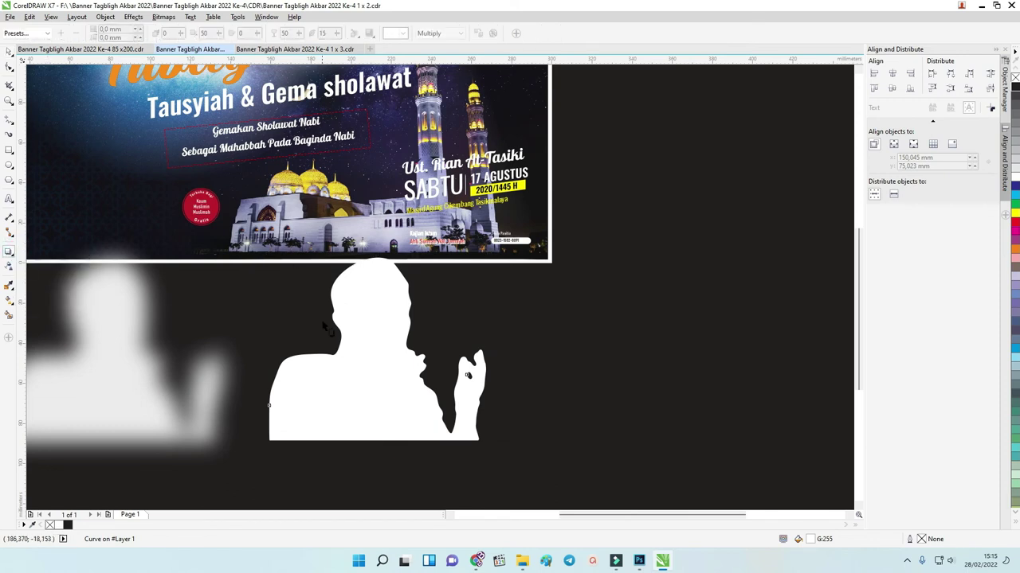
click(39, 33)
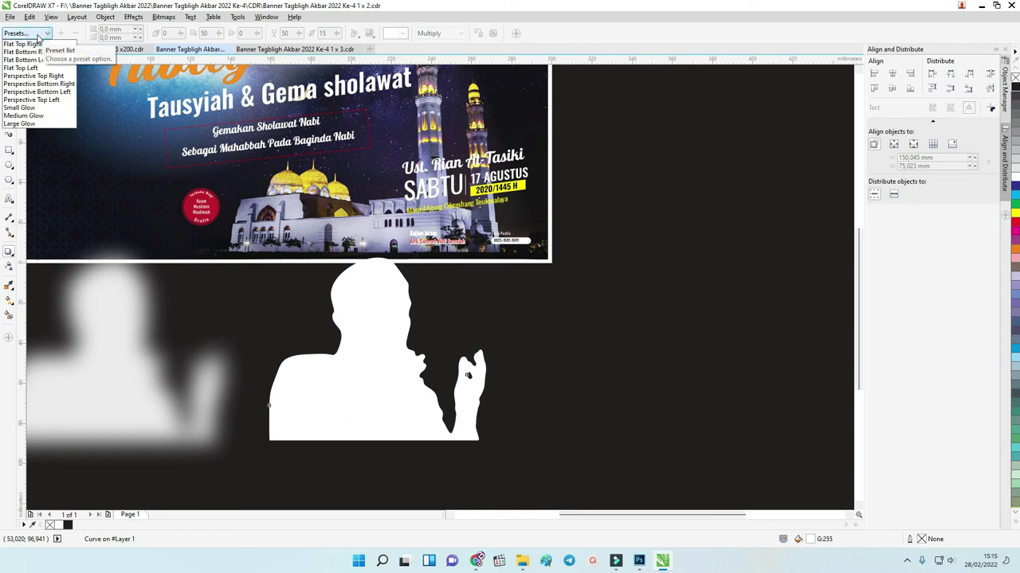
click(32, 109)
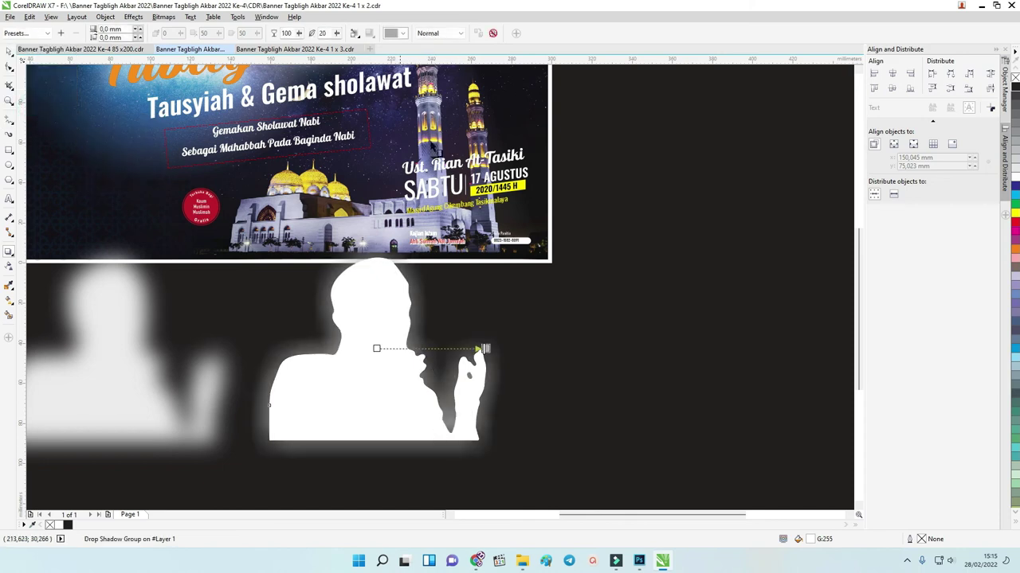
click(402, 34)
click(424, 46)
click(440, 34)
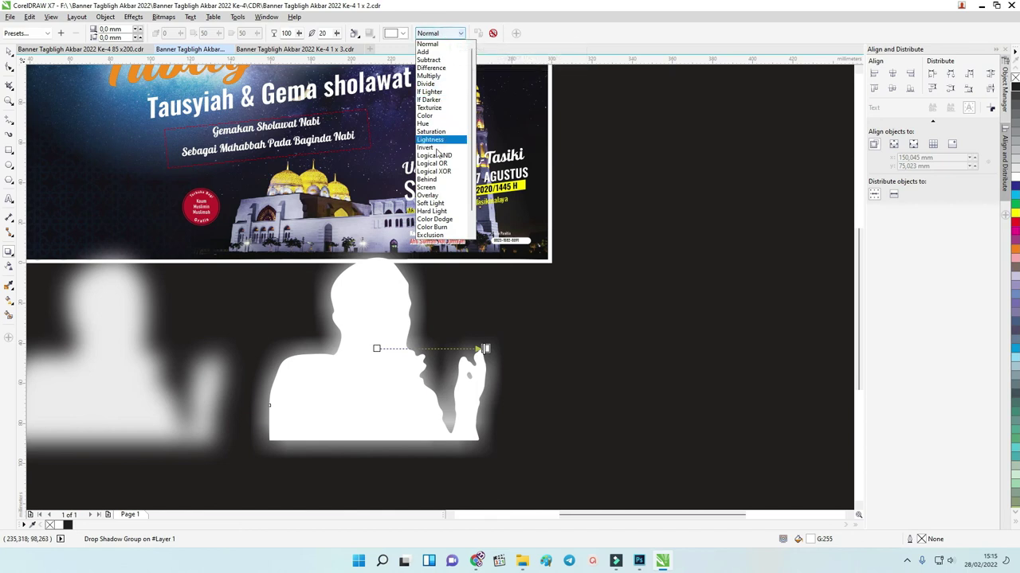
click(434, 195)
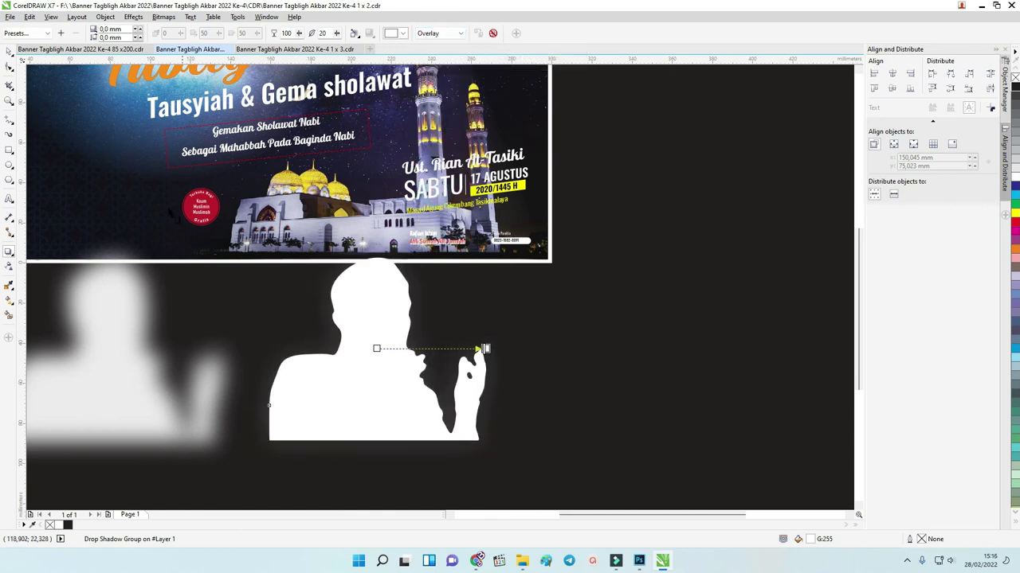
Step: Move the glowing silhouette onto the banner's left side
click(9, 49)
scroll(582, 289, down, 2)
drag(483, 332, 331, 223)
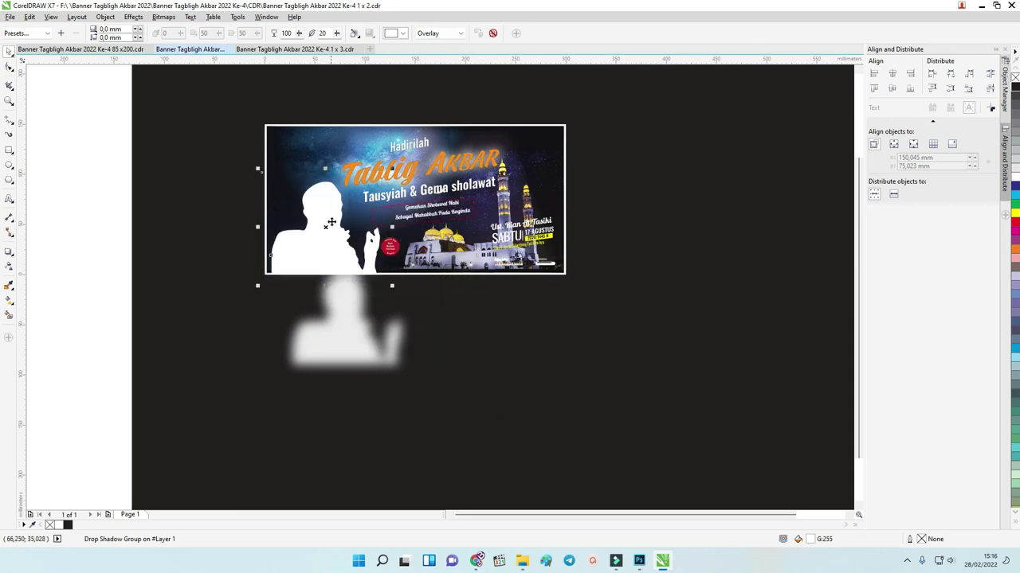
scroll(327, 199, up, 2)
Step: Change the glow shadow's blend mode to Screen with opacity 47
click(451, 35)
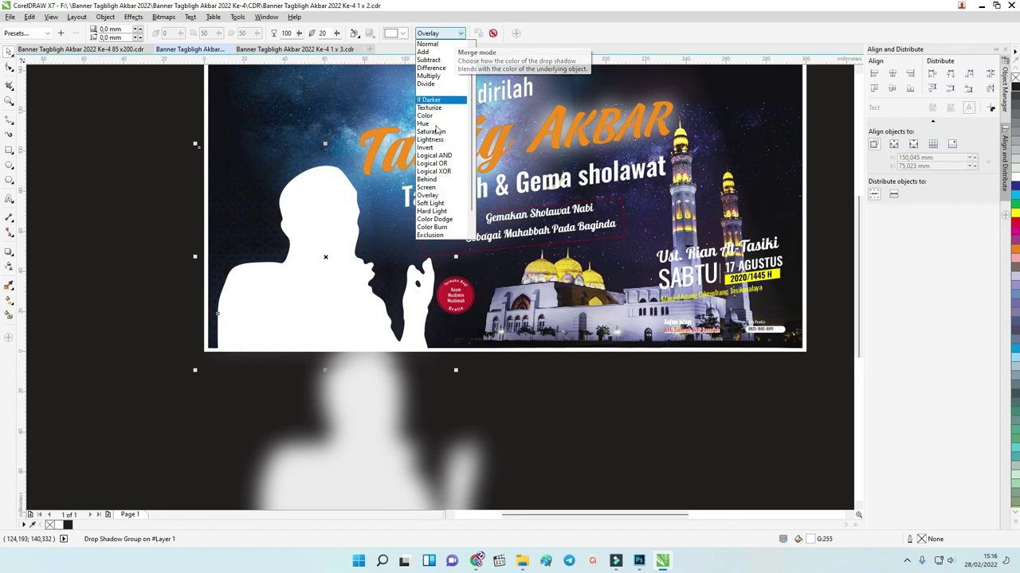
click(437, 188)
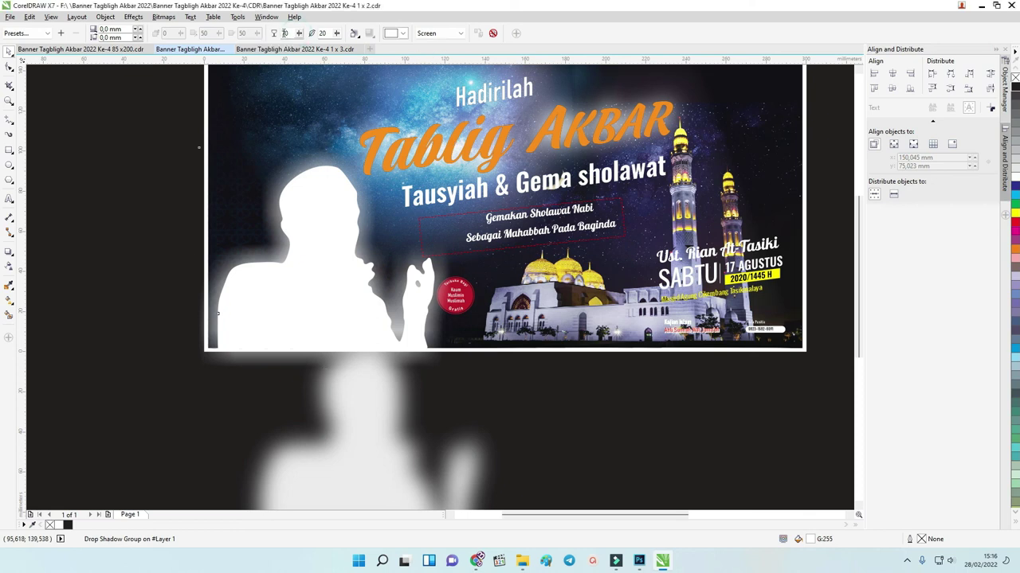
double_click(285, 33)
text(47)
key(Return)
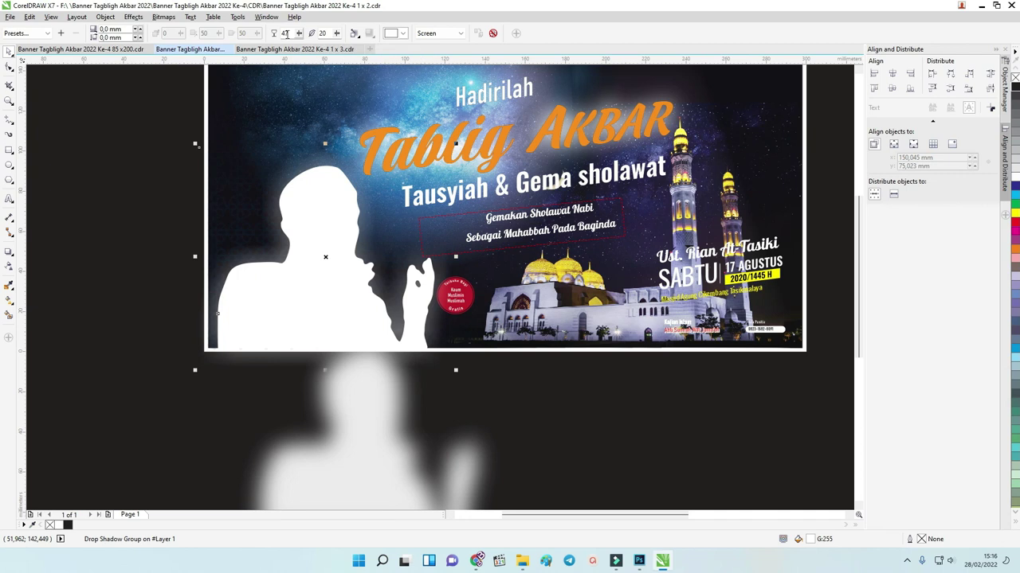
scroll(480, 137, down, 1)
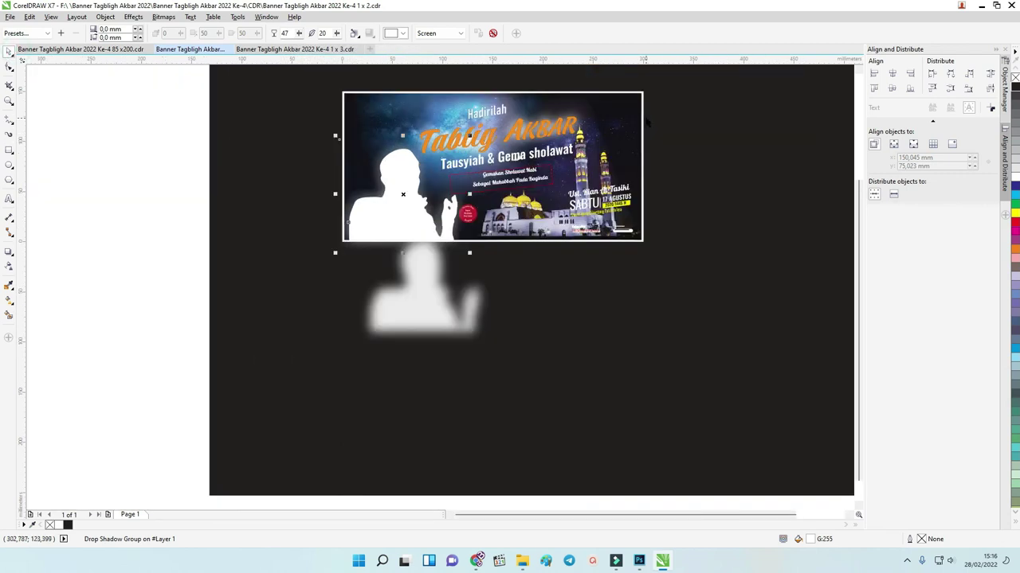
click(593, 204)
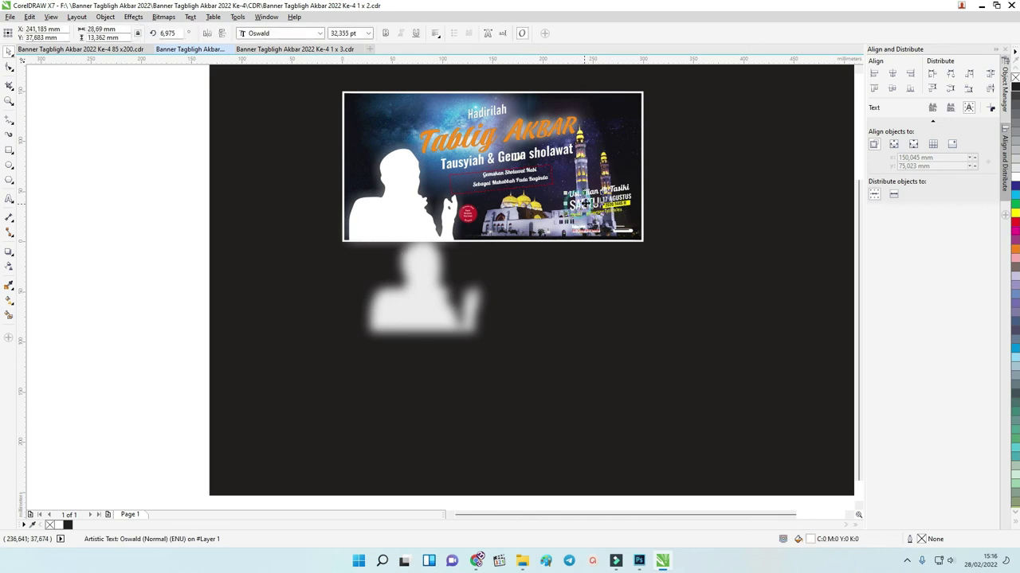
scroll(582, 205, up, 1)
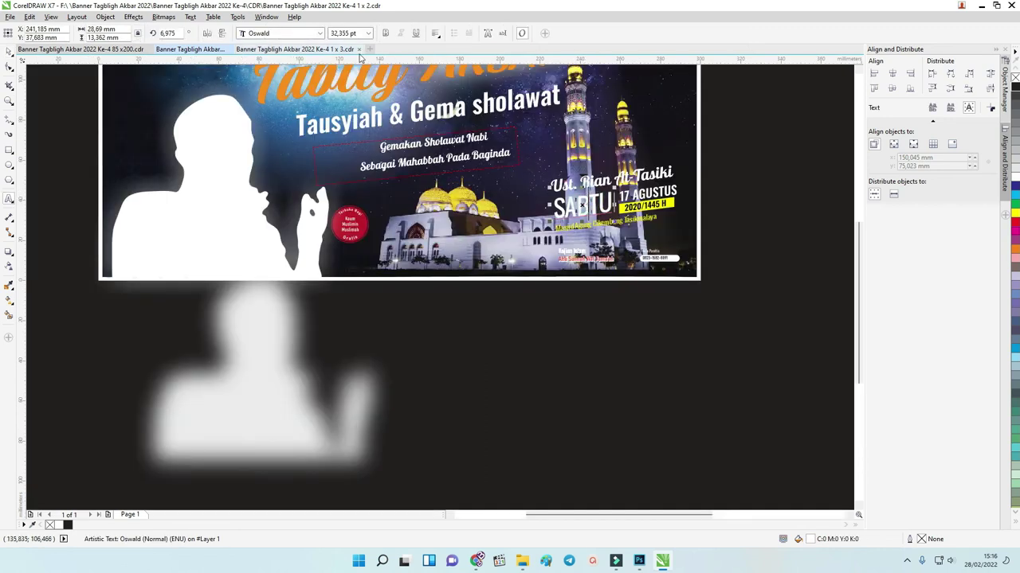
Step: Bring up the 85 x200 .cdr banner document and deselect everything with the Pick tool
click(186, 50)
click(121, 51)
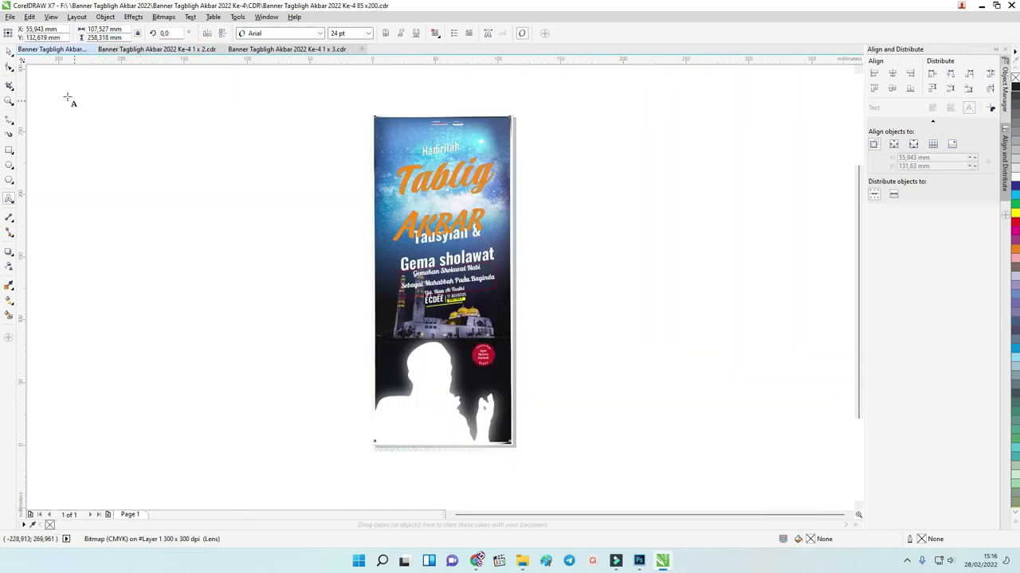
click(11, 49)
click(242, 159)
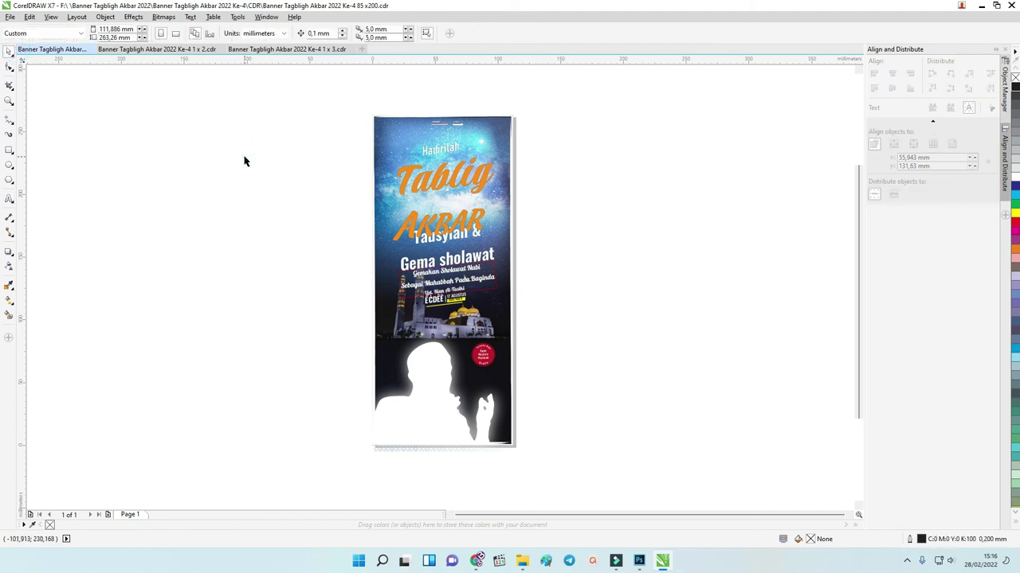